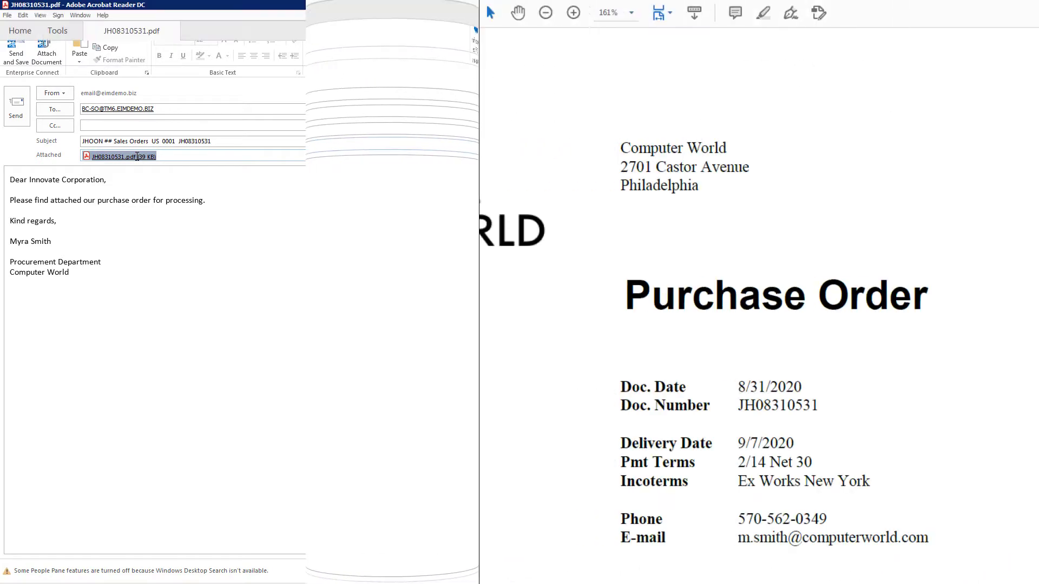
Scroll purchase order JH08310531 down to the five-item table totalling $53,206.54 and back up
scroll(520, 324, "down", 5)
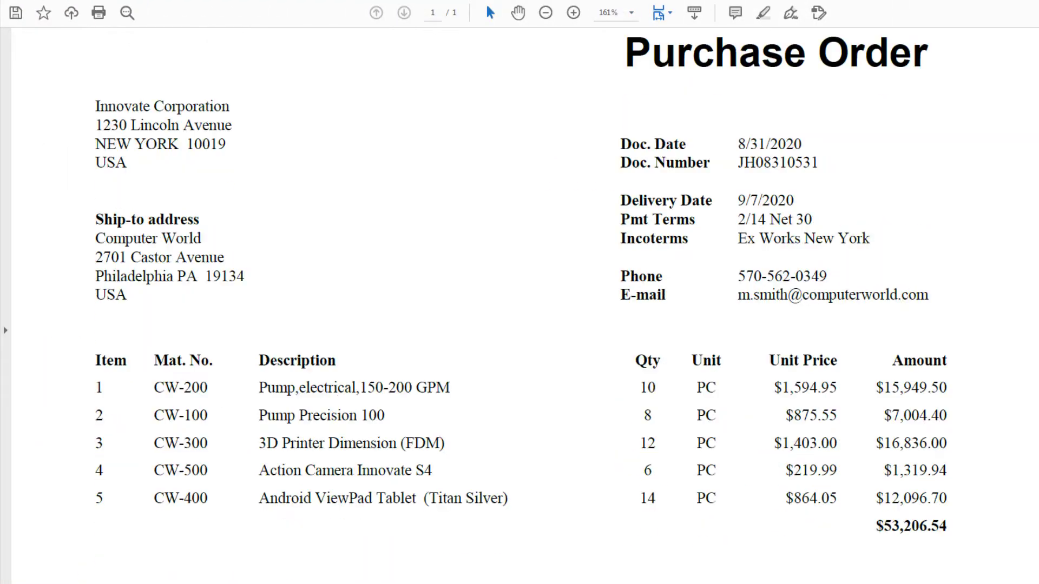
scroll(520, 325, "up", 5)
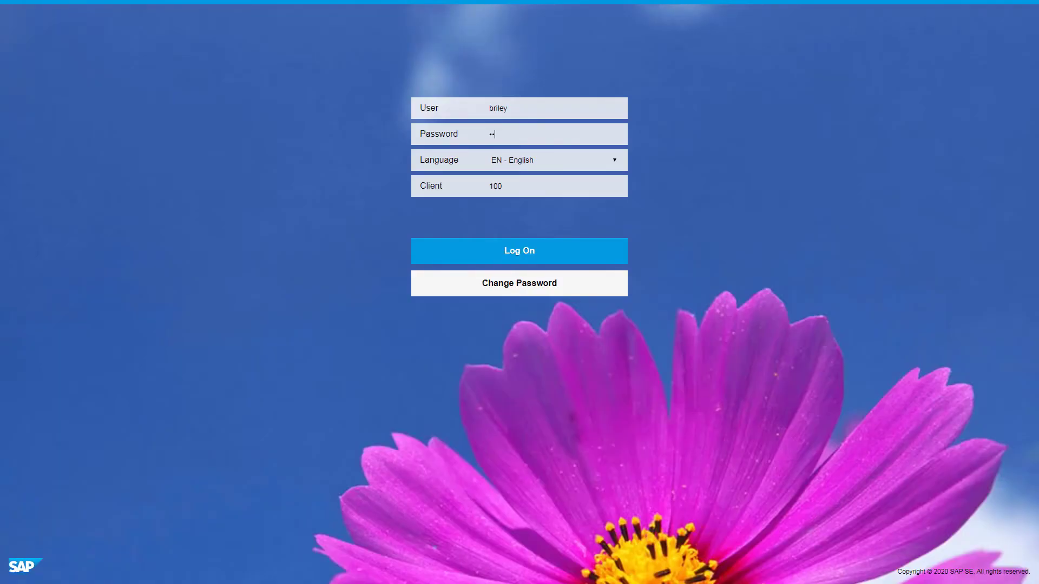
Log on to SAP with the account password and open the Sales Order Workplace tile
type("••••••")
left_click(529, 253)
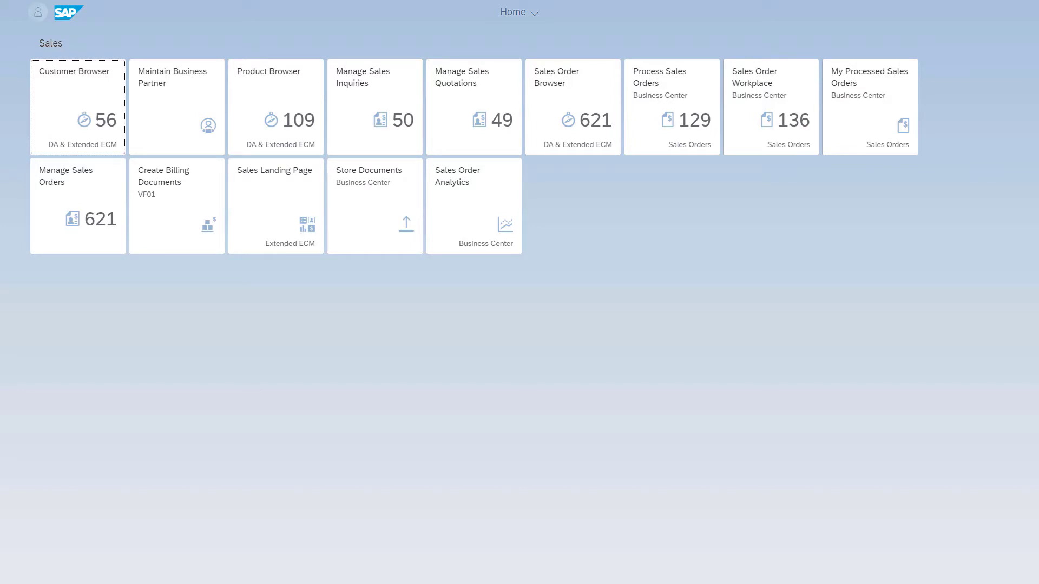
left_click(779, 97)
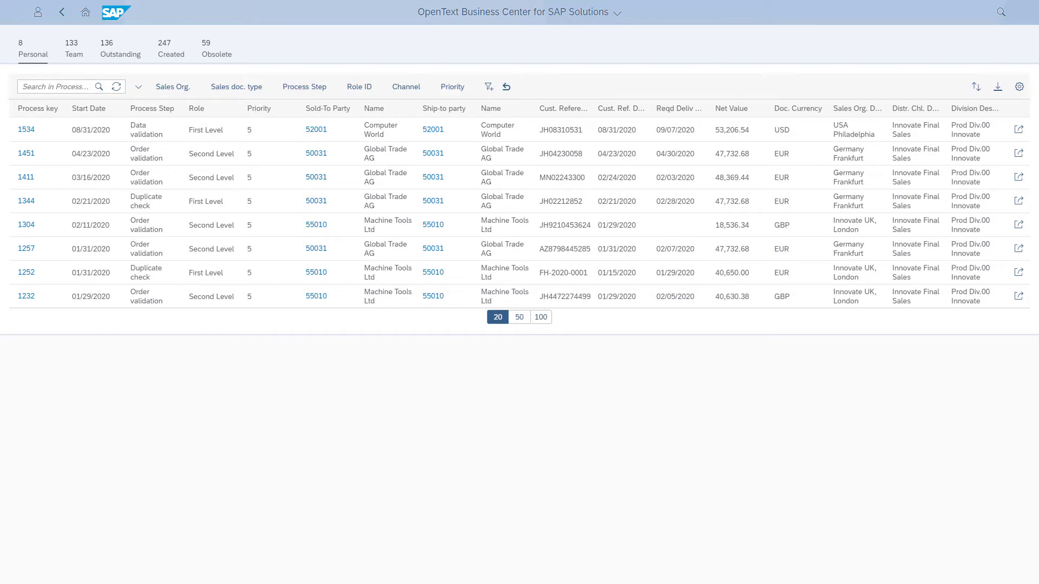
Open Computer World's process 1534, briefly enlarge its purchase order preview, then restore the split view
left_click(33, 132)
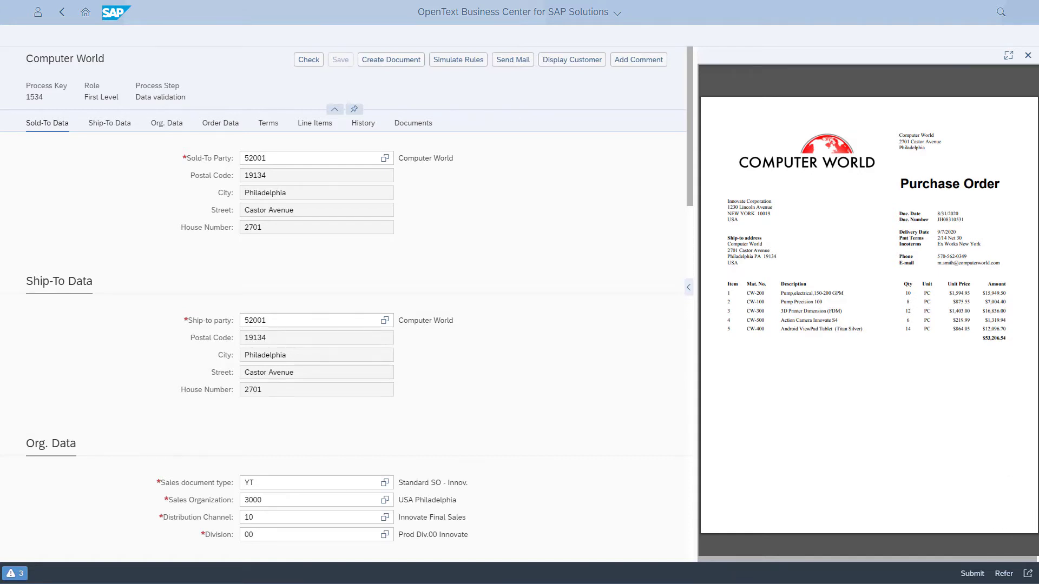
left_click(688, 286)
scroll(690, 311, "down", 4)
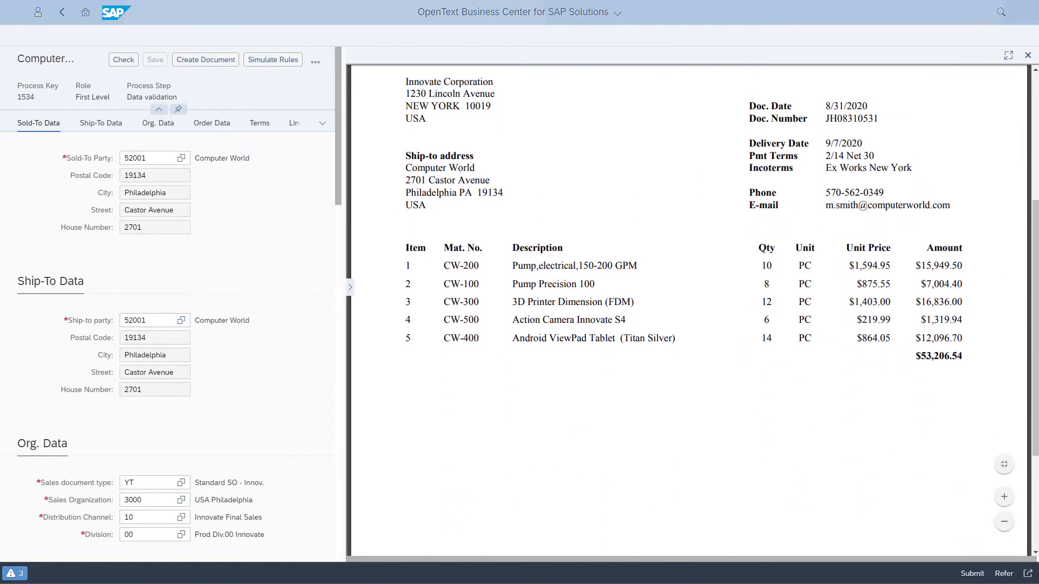
scroll(689, 310, "up", 3)
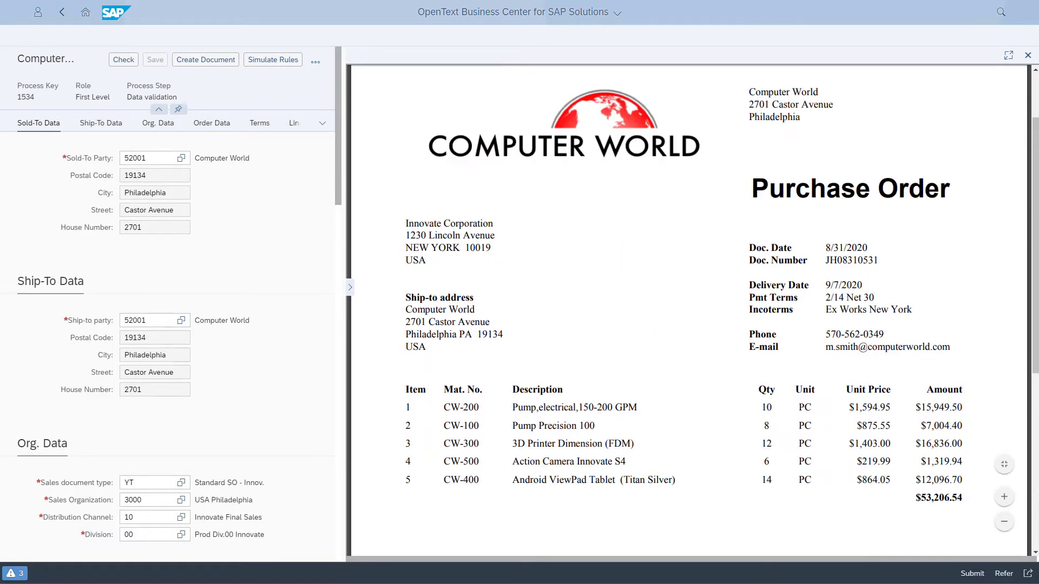
left_click(349, 286)
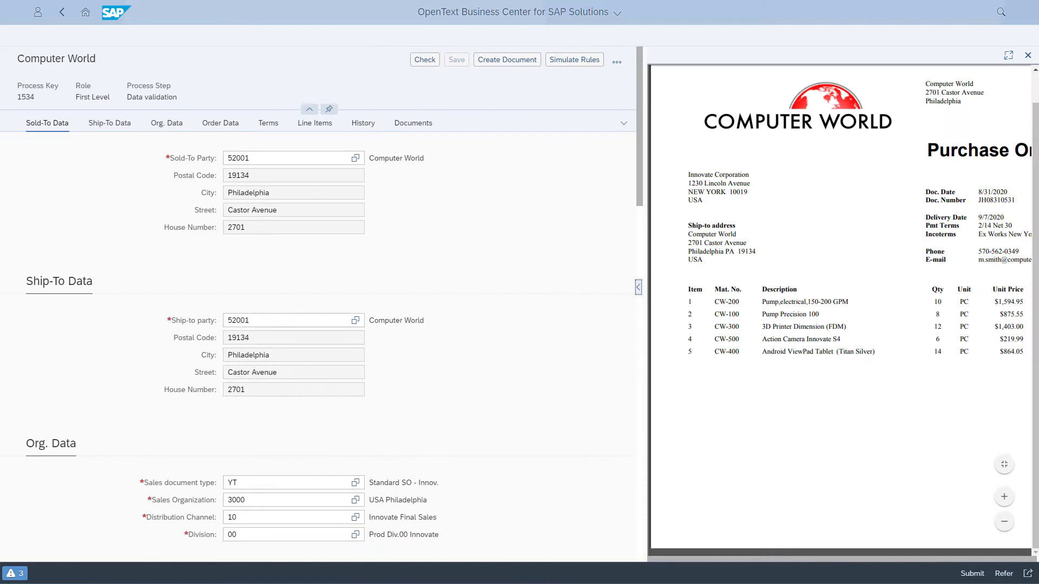
Scroll the order form down to Line Items, where CW-500 lacks a material
scroll(343, 319, "down", 5)
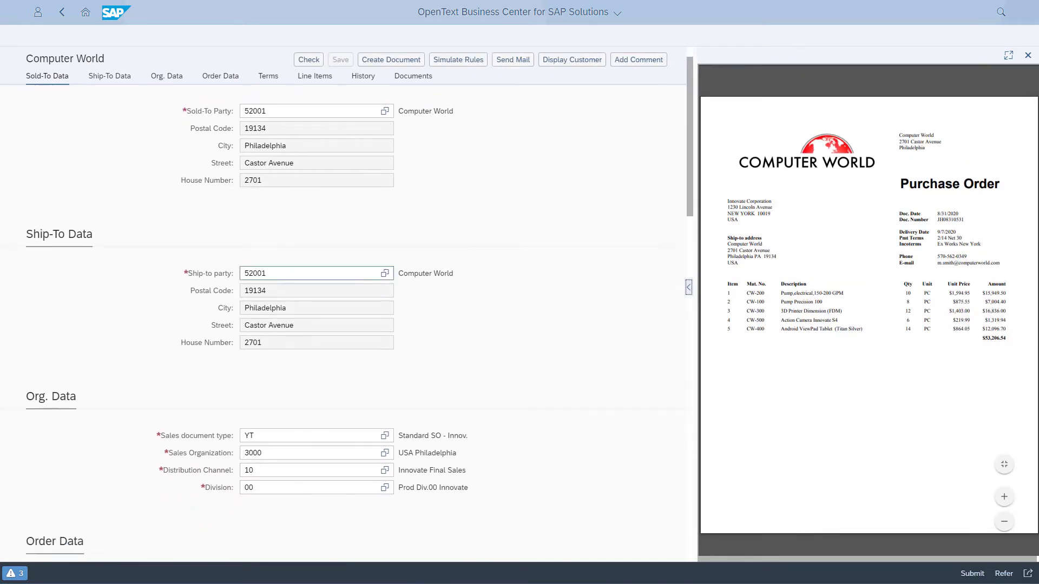
scroll(343, 319, "down", 5)
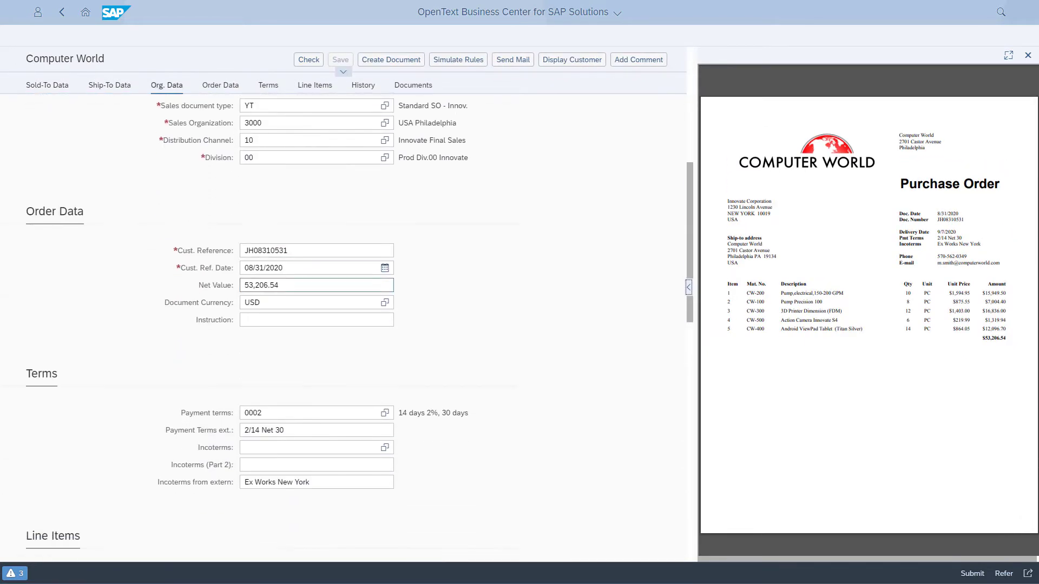
scroll(343, 319, "down", 3)
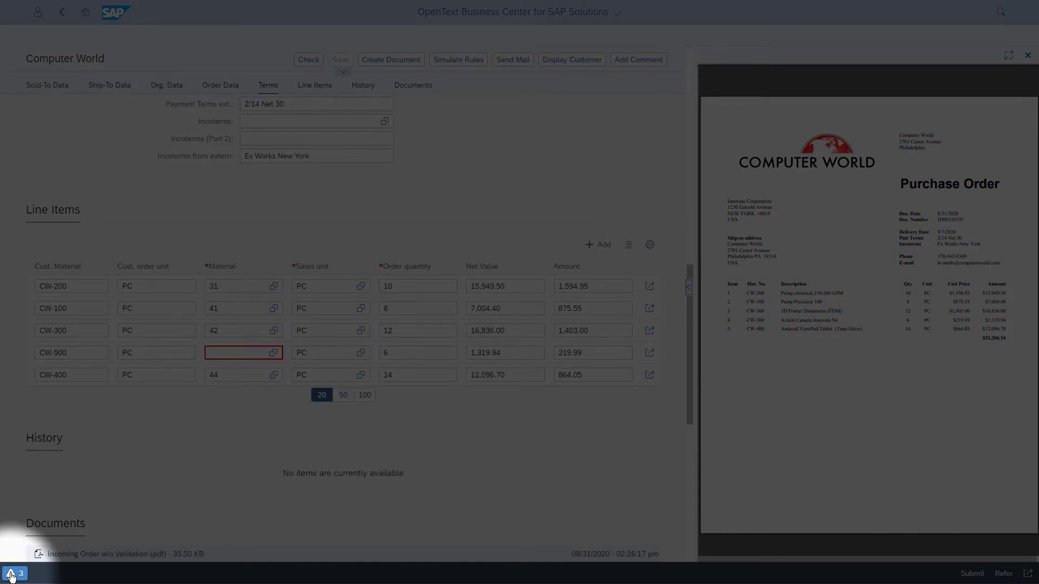
left_click(11, 574)
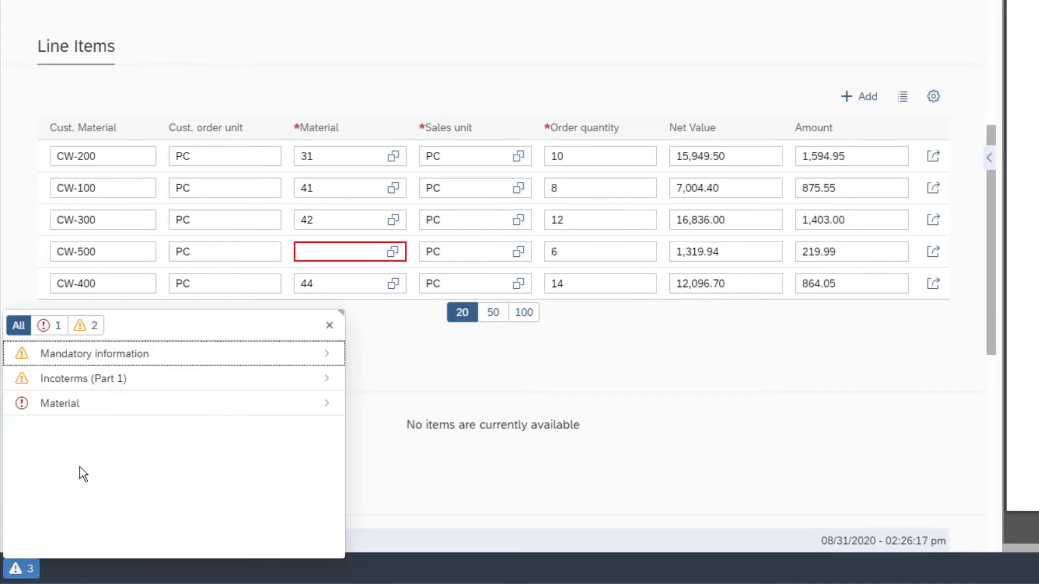
left_click(115, 358)
left_click(114, 358)
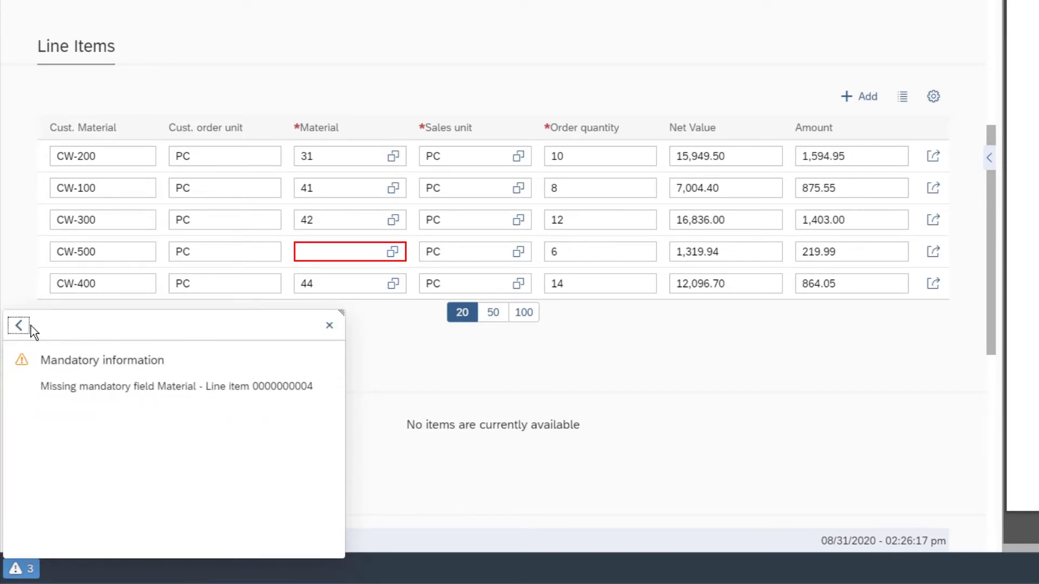
left_click(20, 326)
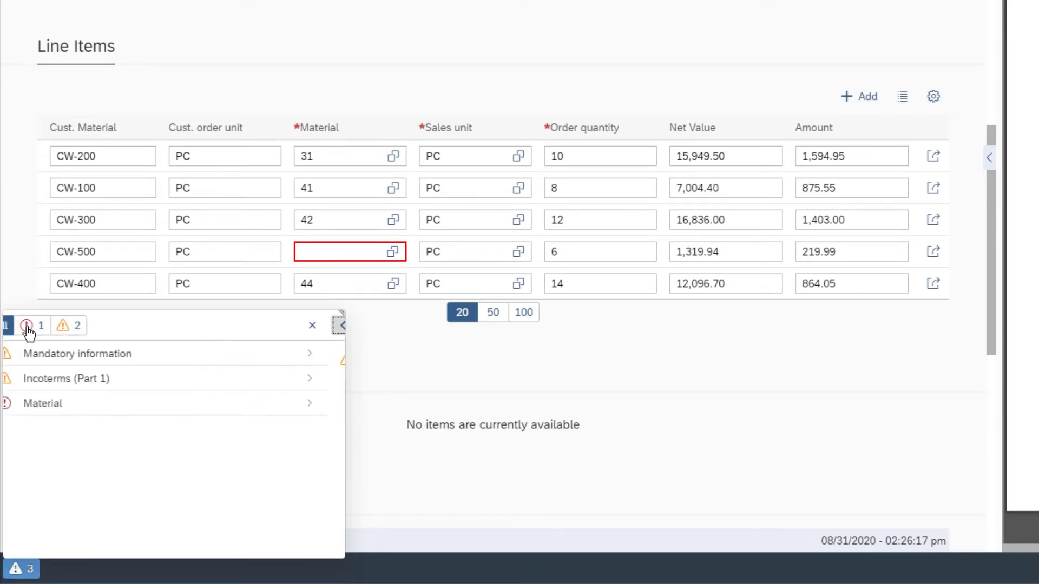
left_click(69, 388)
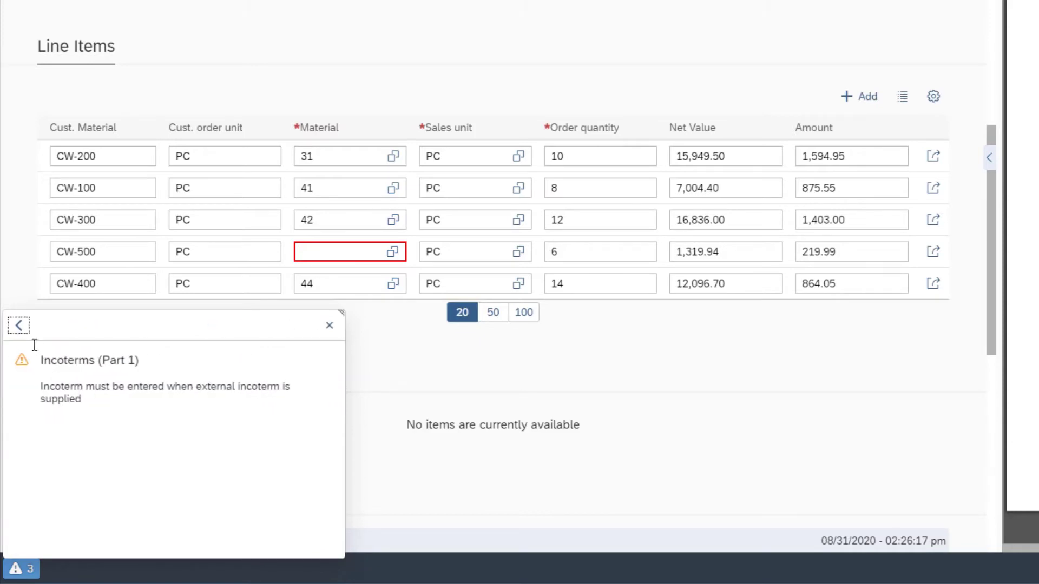
left_click(16, 325)
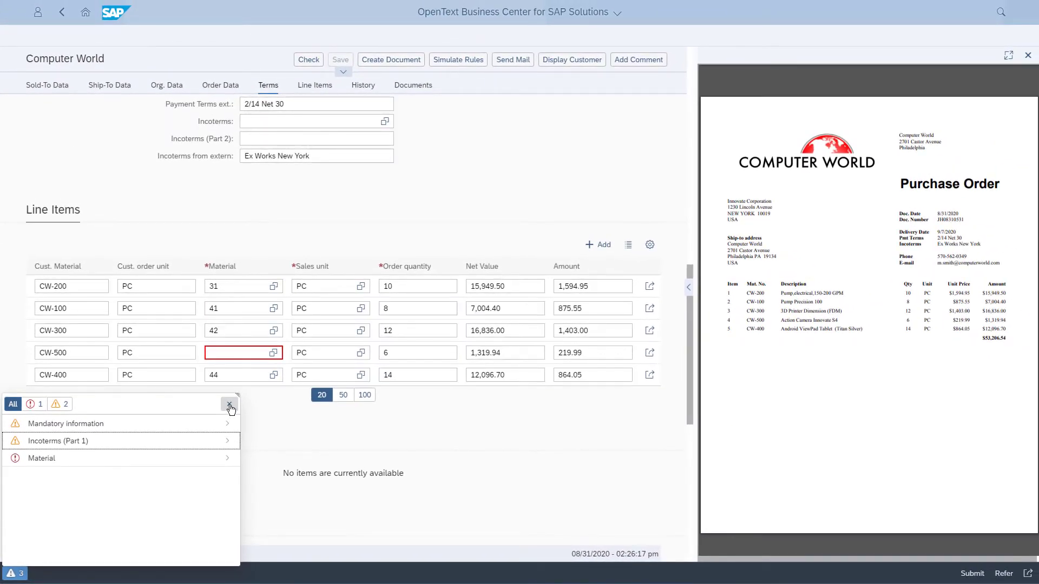
left_click(229, 405)
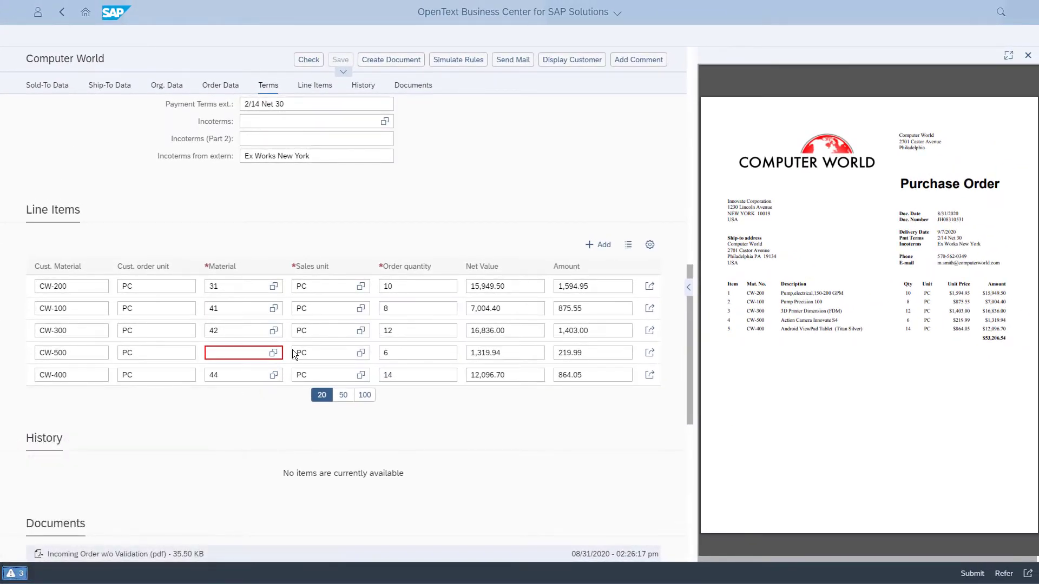
Set order 1534's Incoterms to EXW with New York as Incoterms (Part 2)
scroll(292, 350, "up", 3)
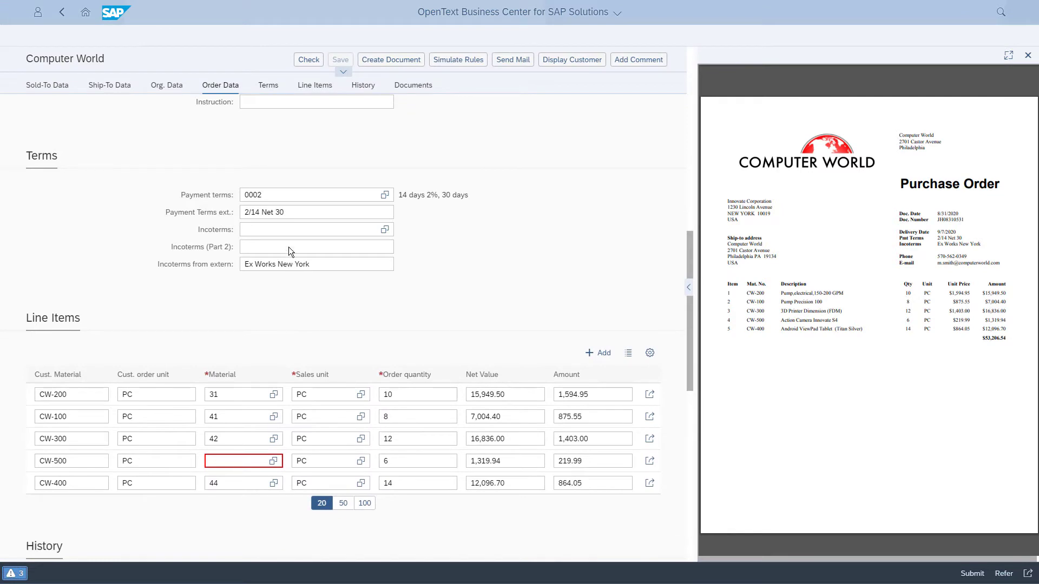
left_click(289, 233)
type("E")
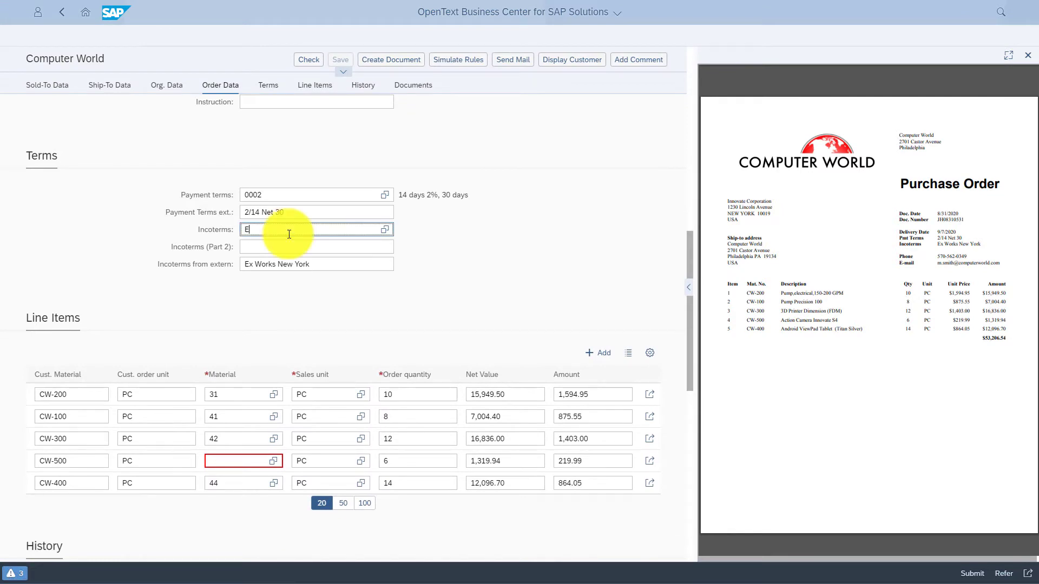
type("XW")
left_click(288, 248)
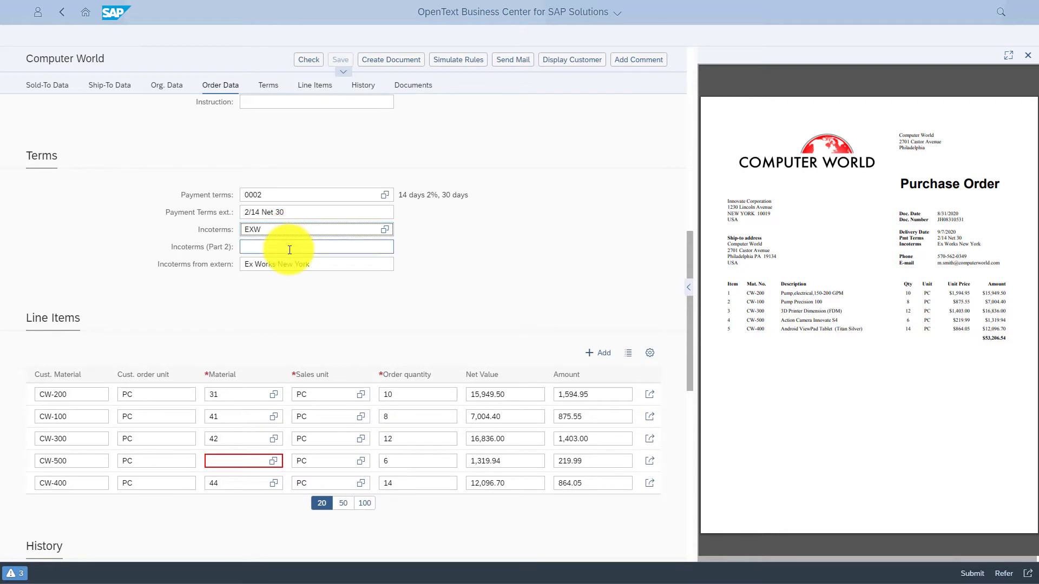
type("N")
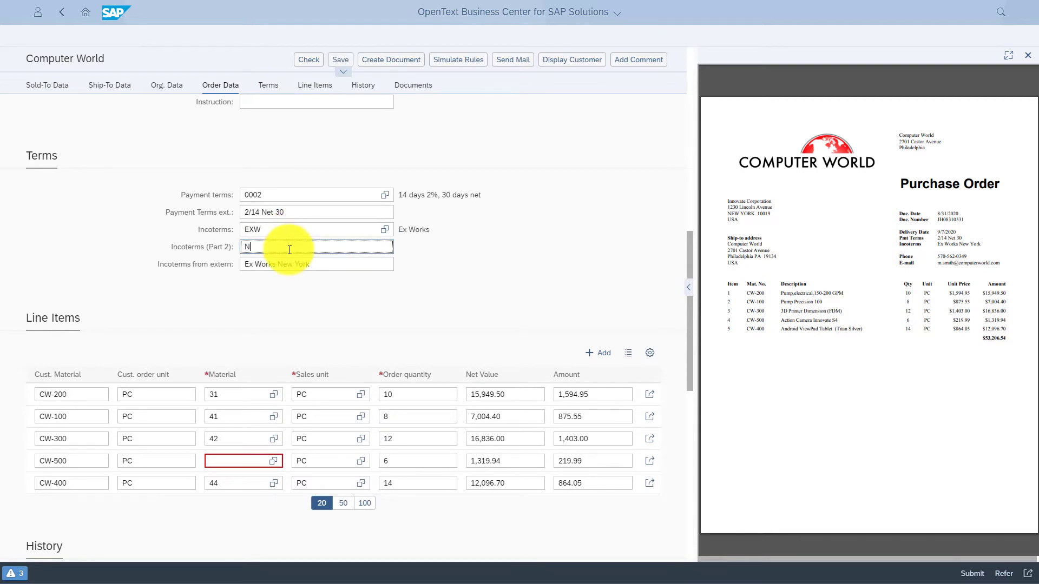
type("ew York")
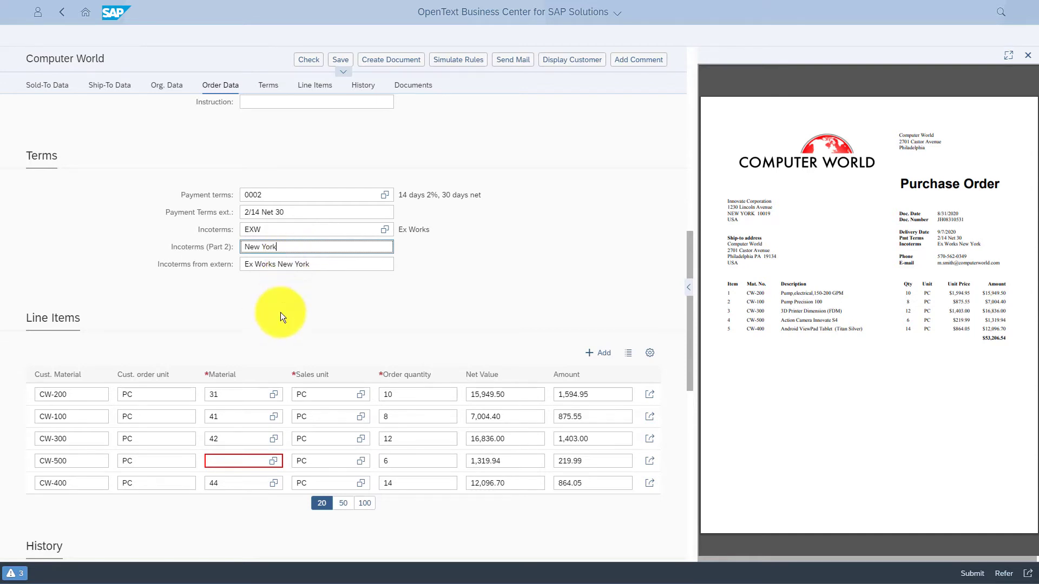
Enter material 43 for line item CW-500
left_click(238, 465)
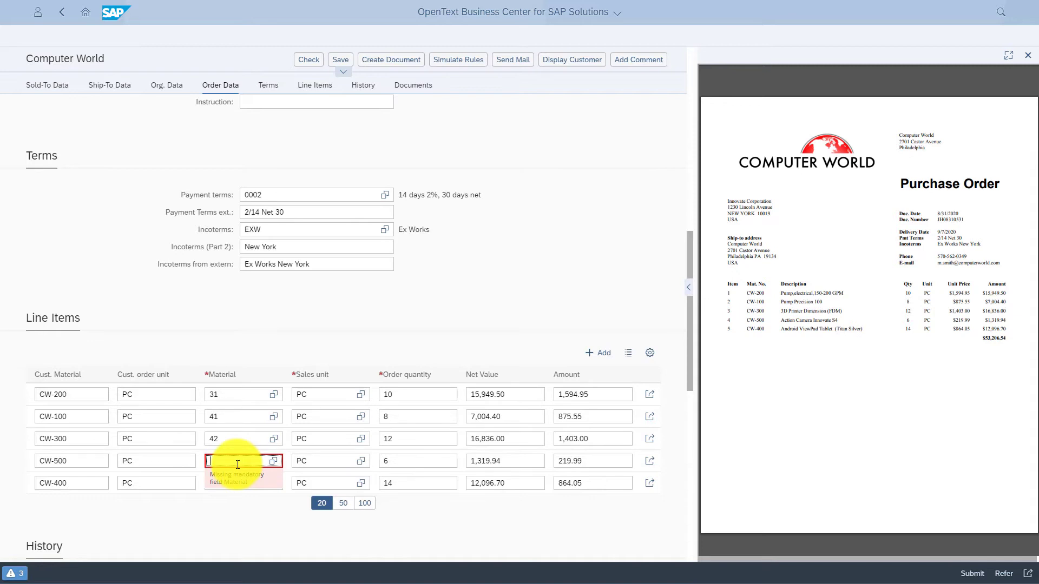
type("43")
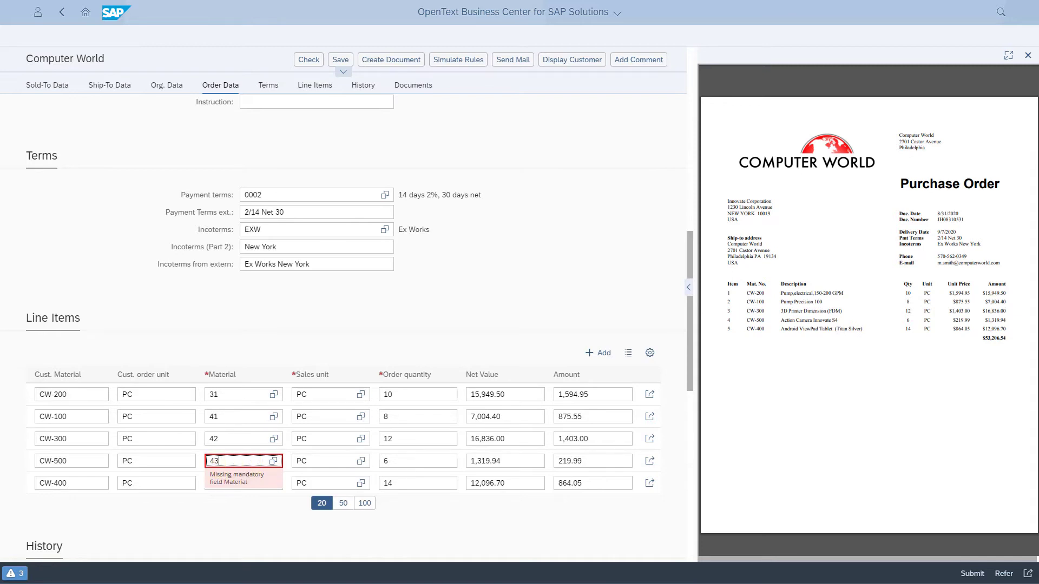
key("Return")
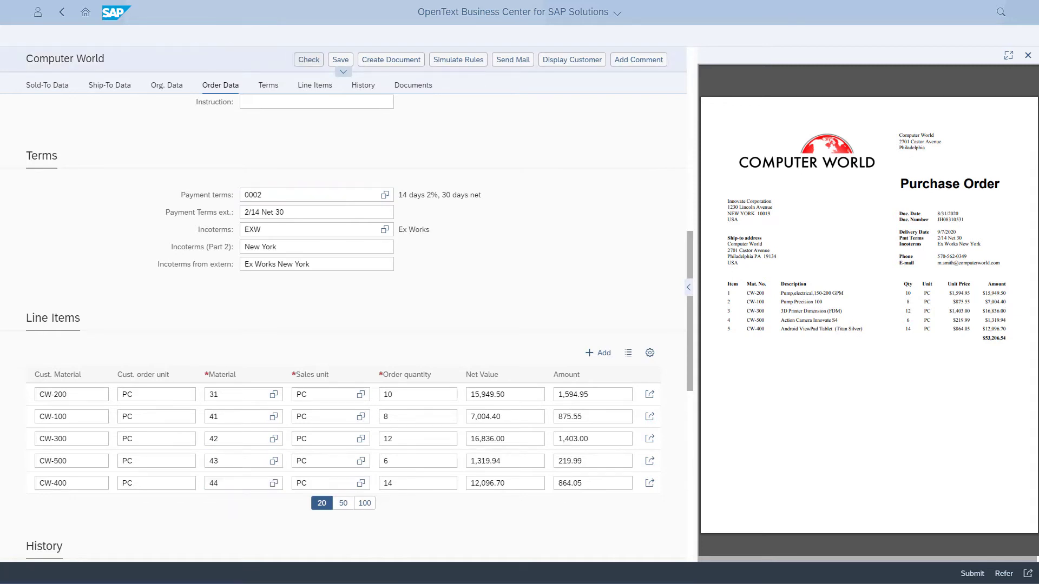
Submit order 1534 with the comment 'Missing details entered.'
scroll(316, 264, "down", 2)
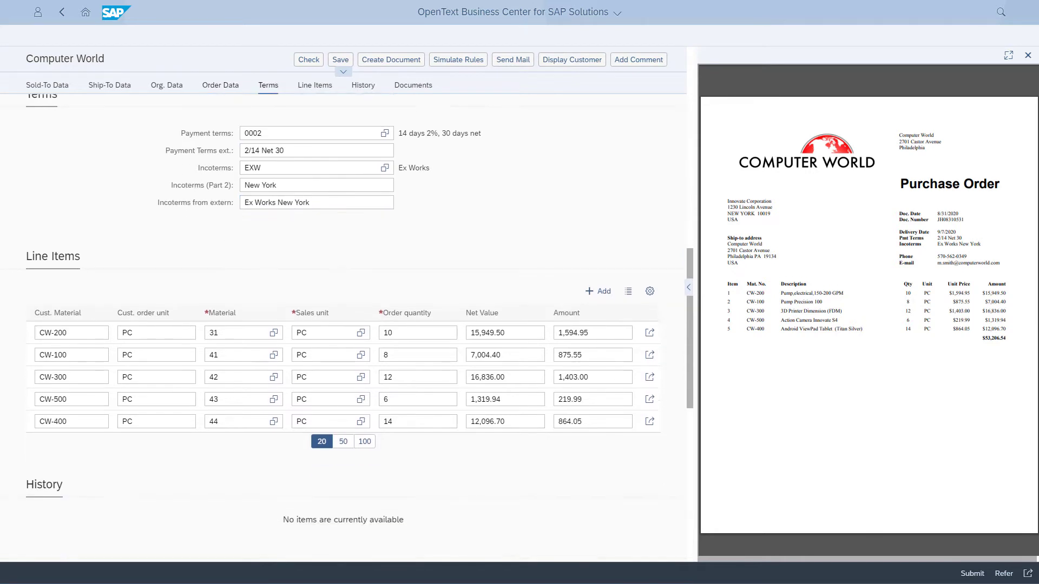
scroll(343, 308, "down", 3)
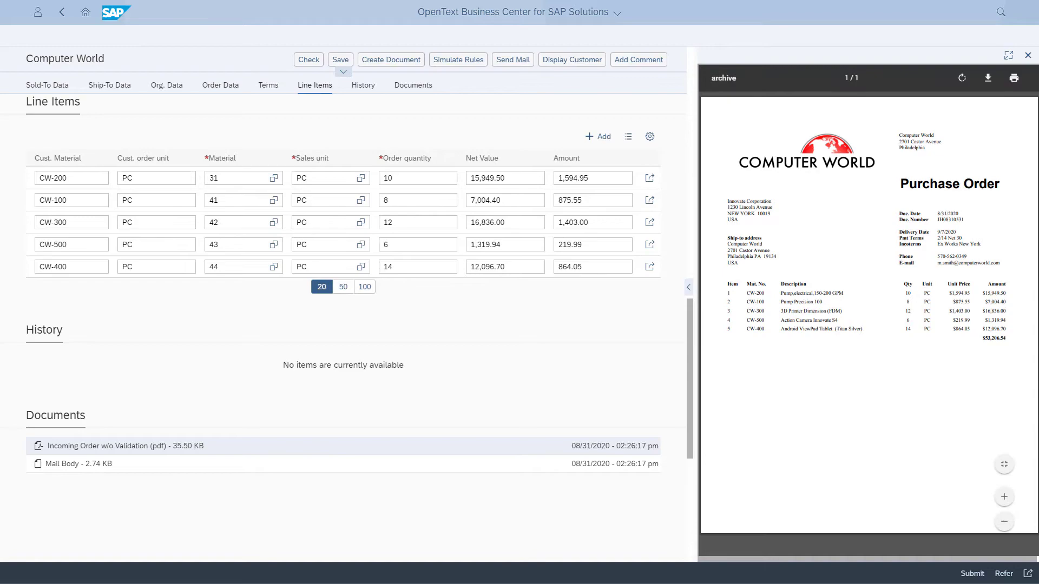
left_click(972, 574)
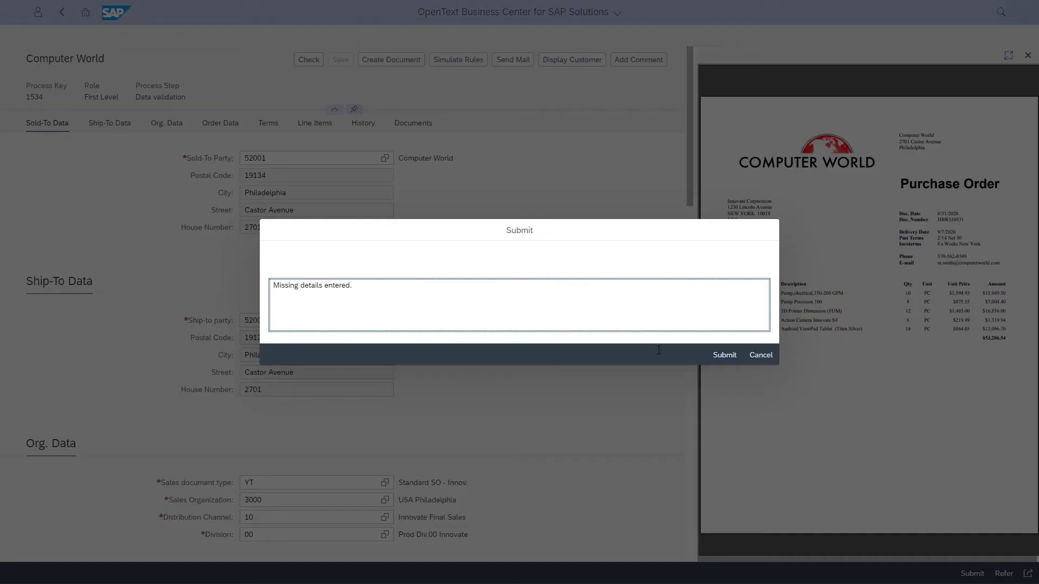
left_click(734, 357)
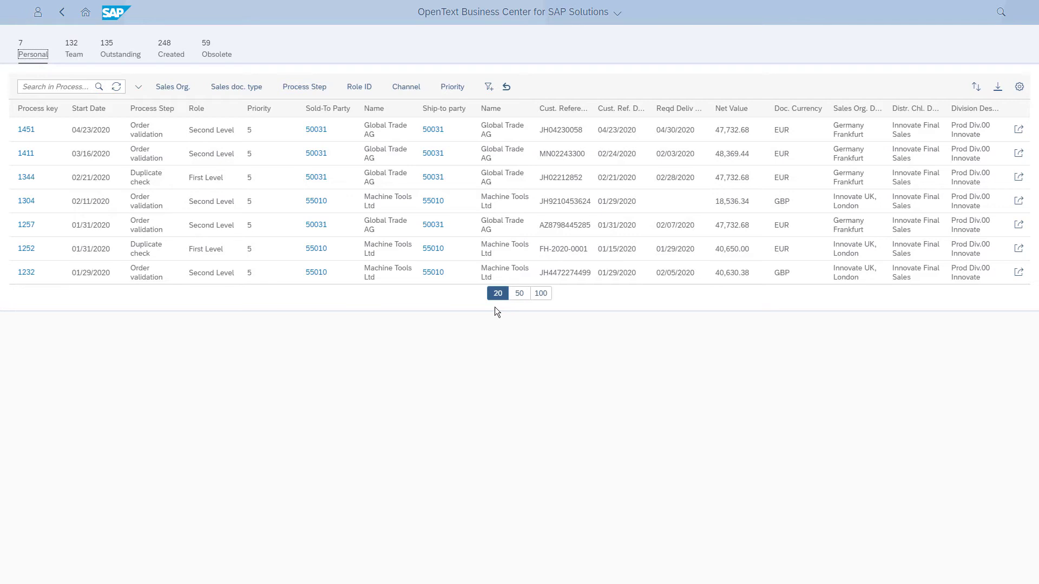
Open process 1534 from the Created list and view its History tab
left_click(169, 57)
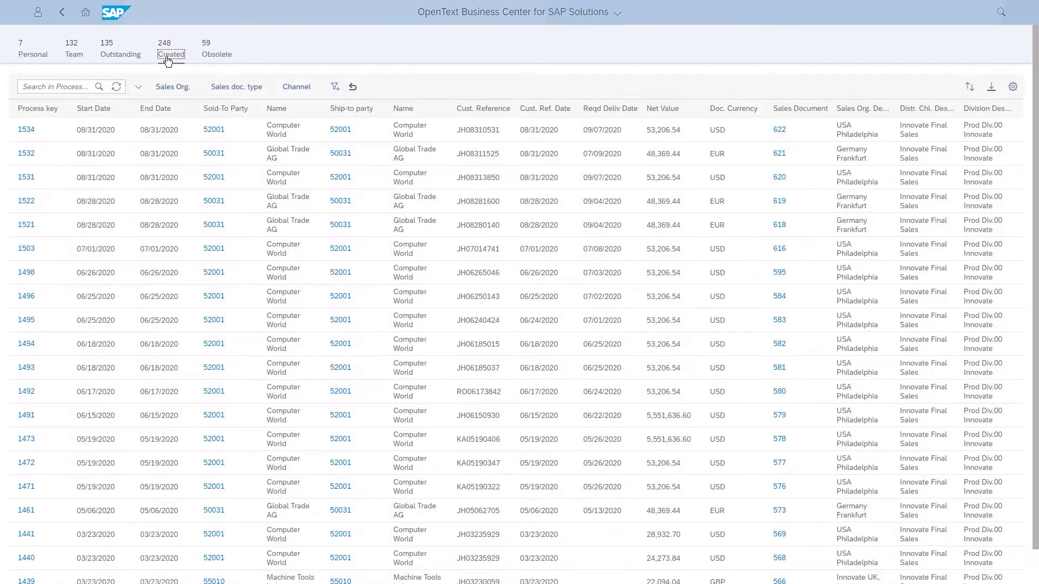
left_click(26, 130)
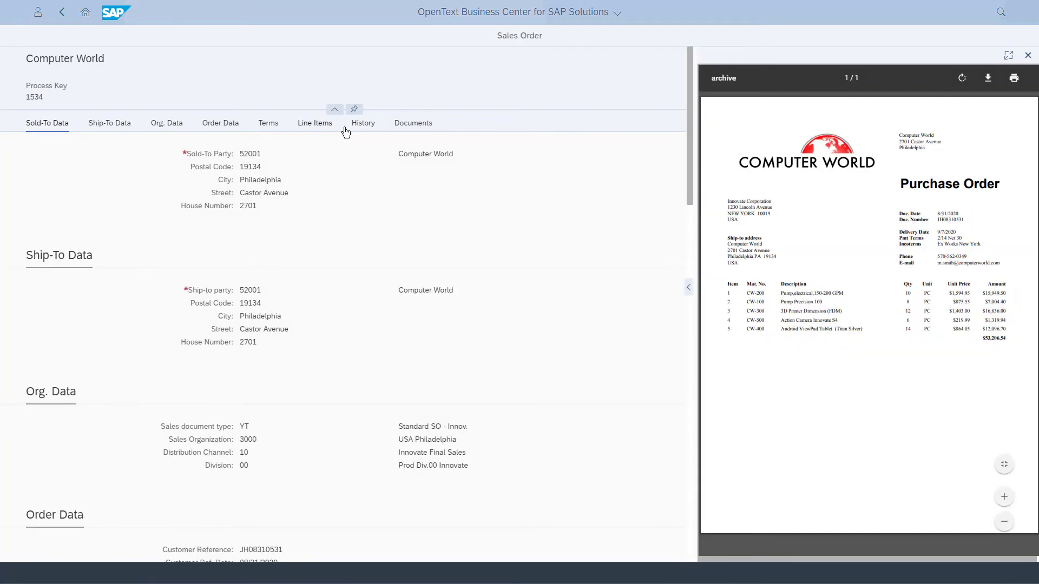
left_click(366, 130)
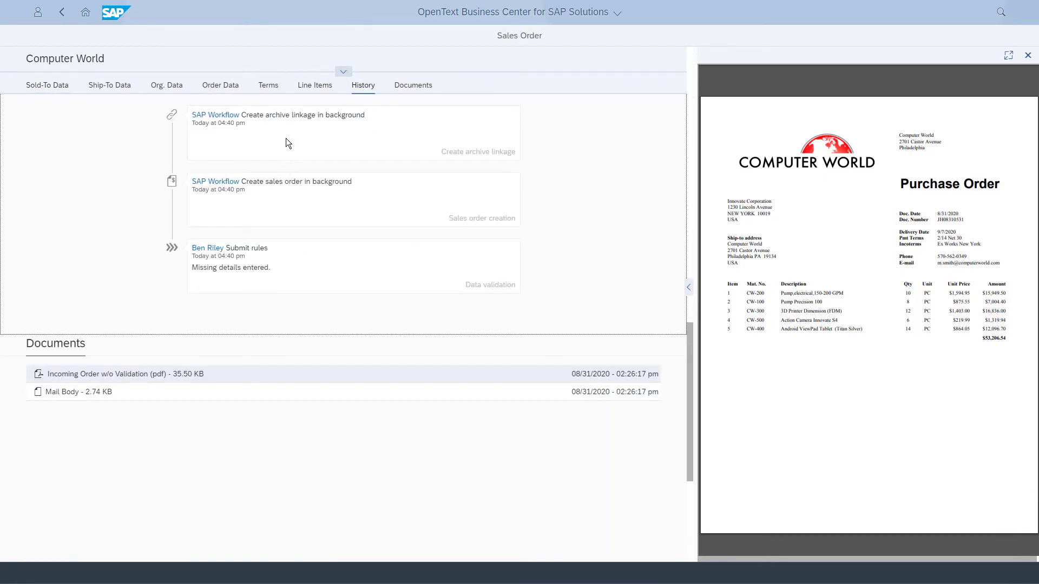
Go back and open sales document 622 to check its five line items
left_click(61, 12)
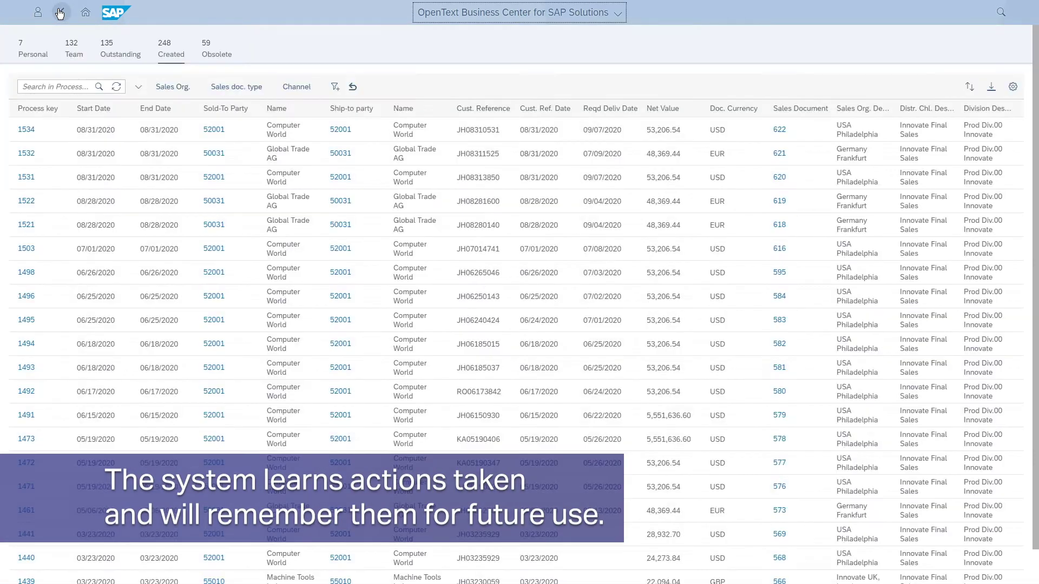
left_click(783, 132)
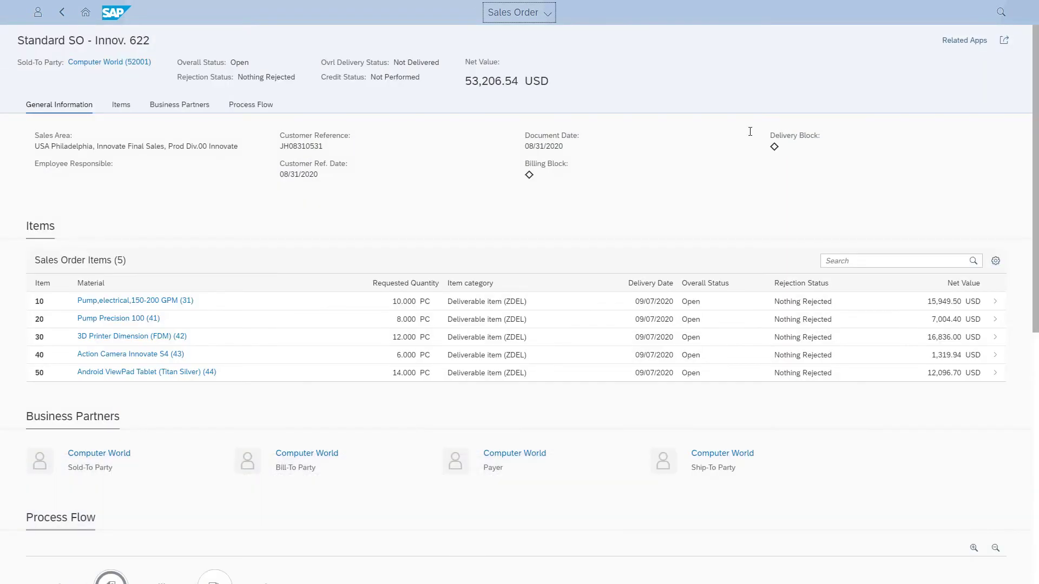
left_click(121, 105)
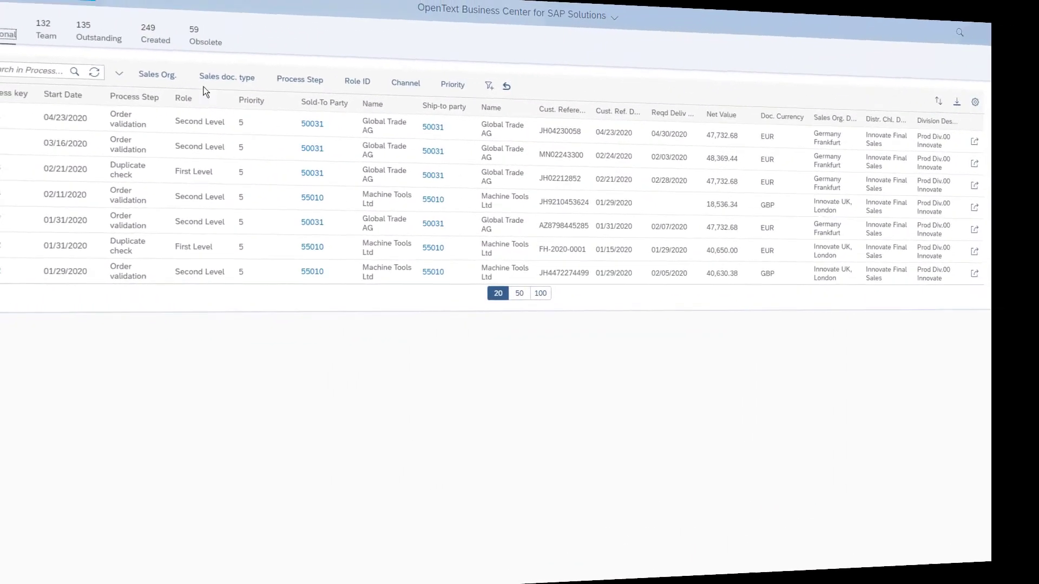
Open auto-processed order 1535 from the Created list and view its Terms section
left_click(177, 55)
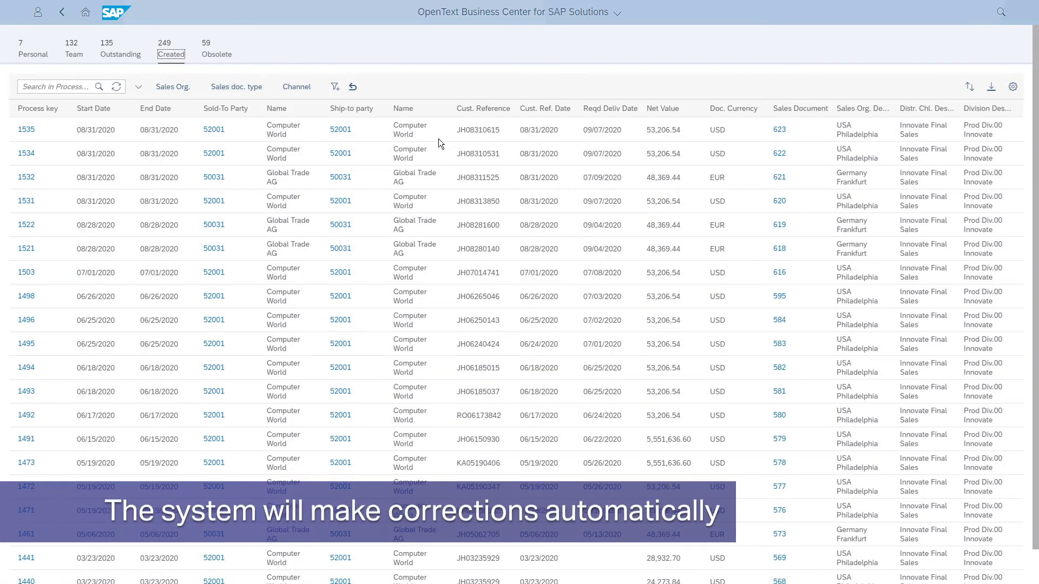
left_click(27, 130)
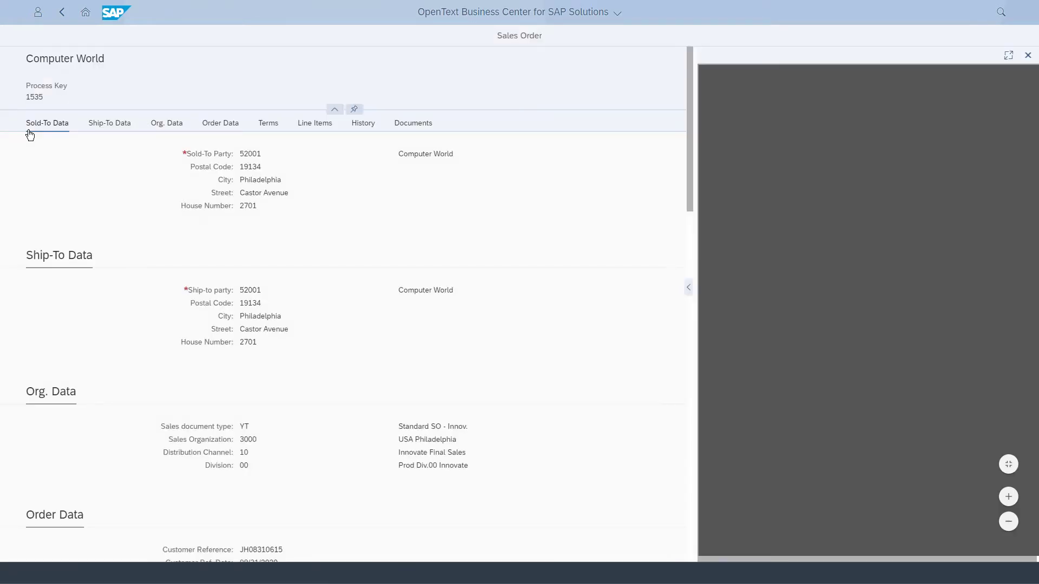
left_click(267, 124)
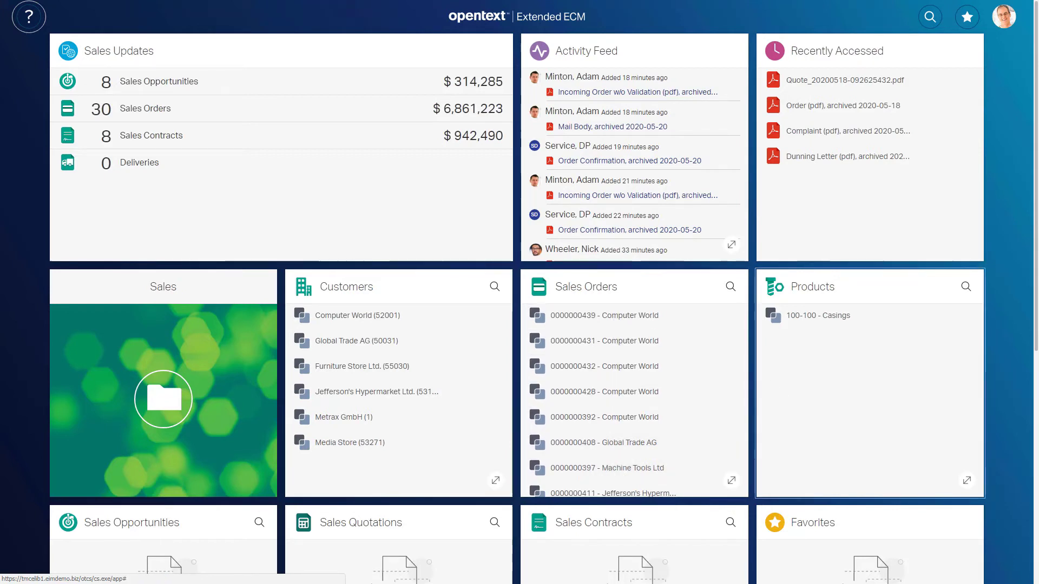
left_click(654, 317)
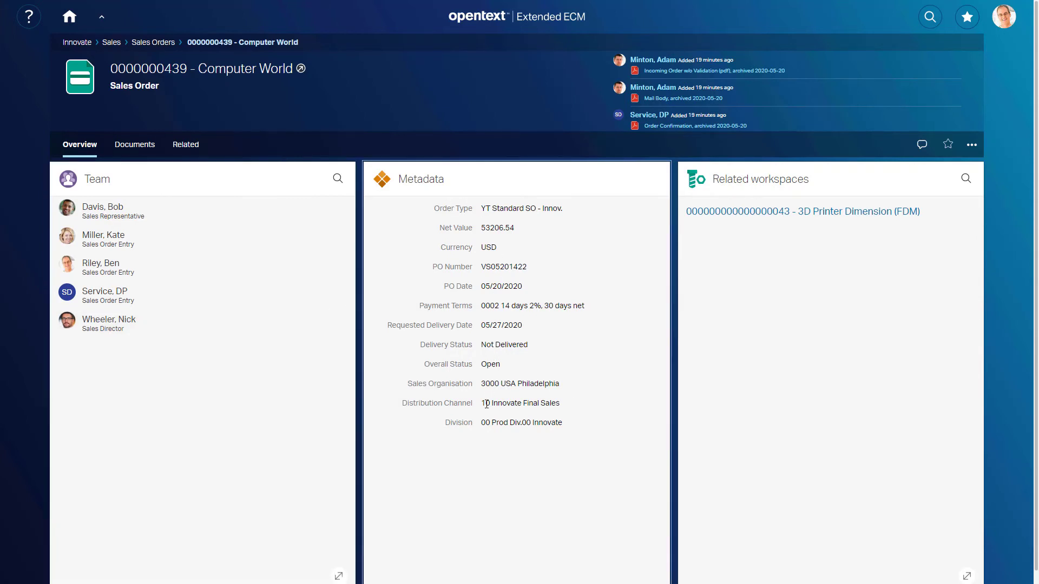
Open the 01 - Order Documents folder, view the archived order PDF's line items, and close it
left_click(140, 142)
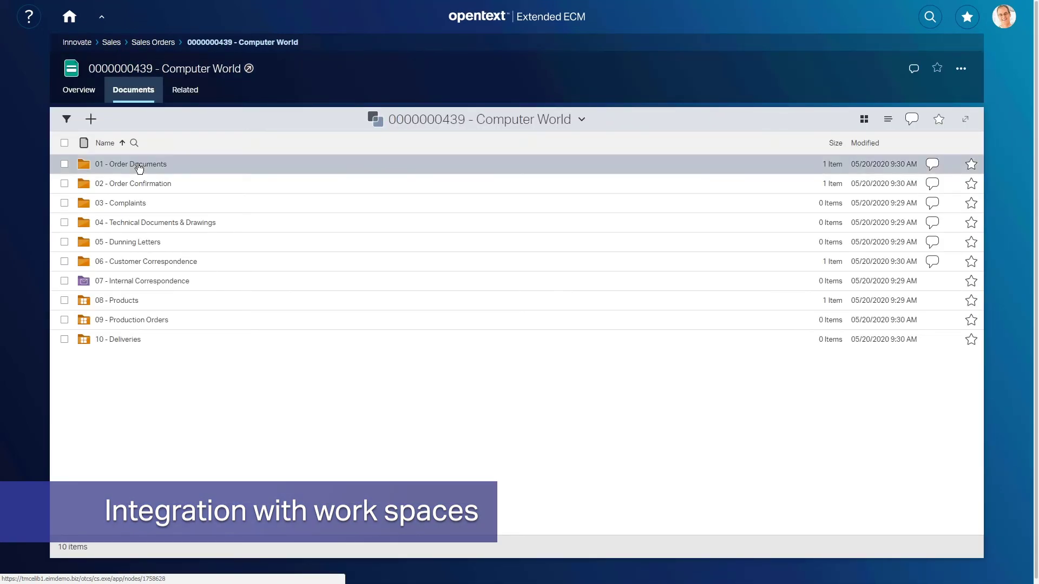
mouse_move(139, 168)
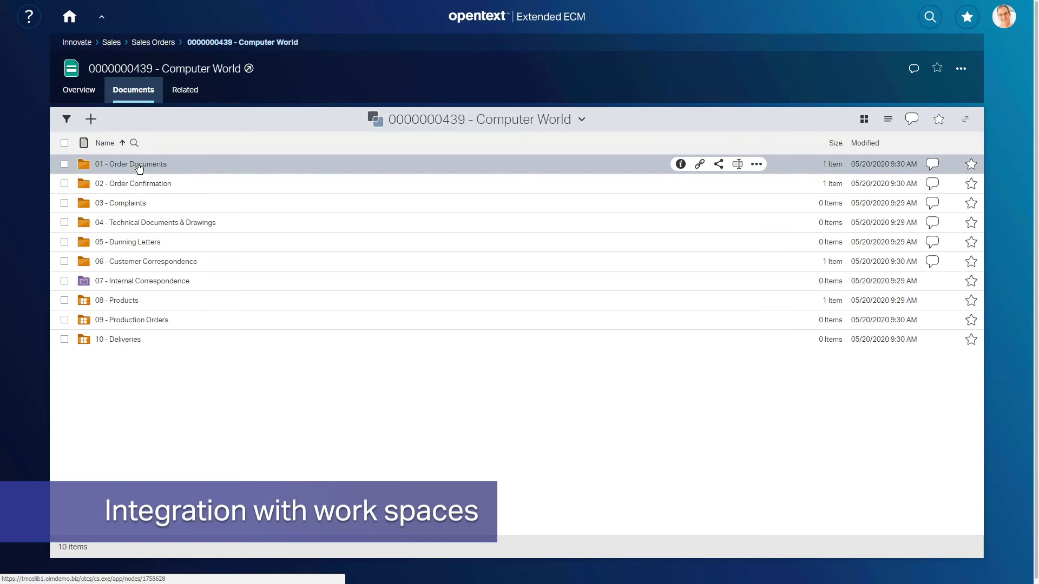
left_click(138, 165)
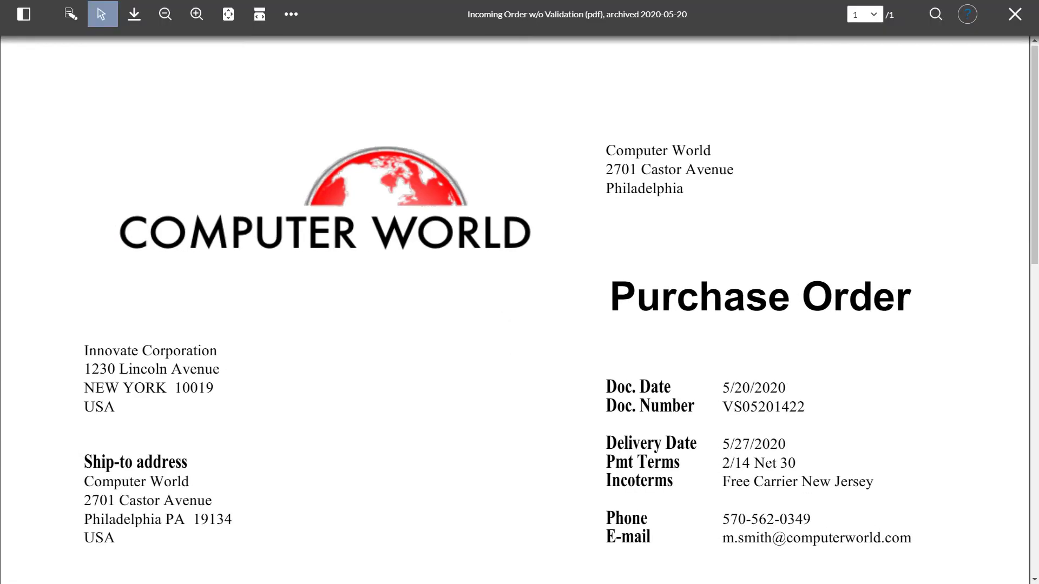
scroll(514, 309, "down", 3)
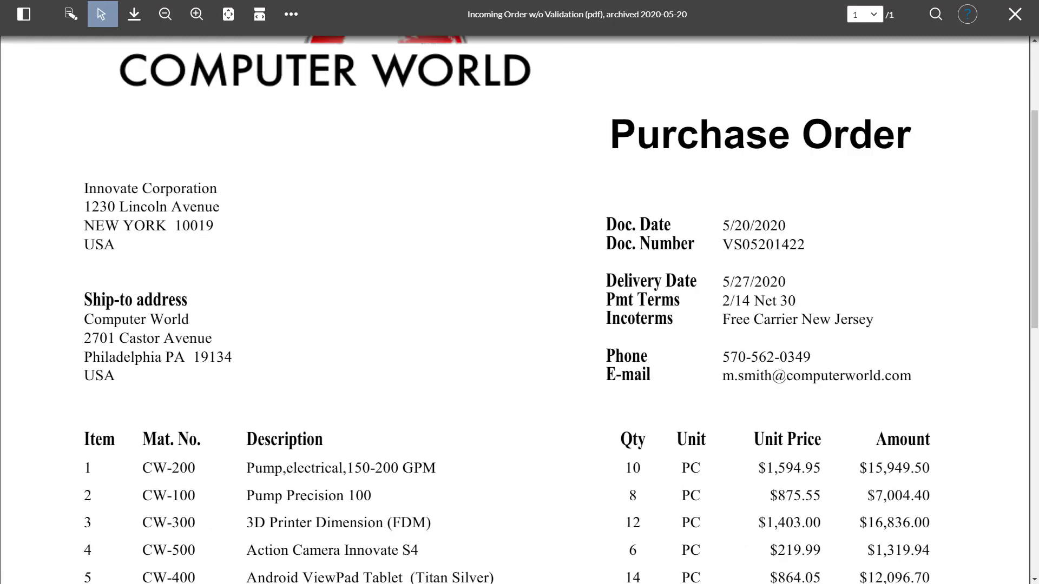
left_click(1014, 17)
Go back to the workspace's folder list and open the 02 - Order Confirmation folder
left_click(517, 120)
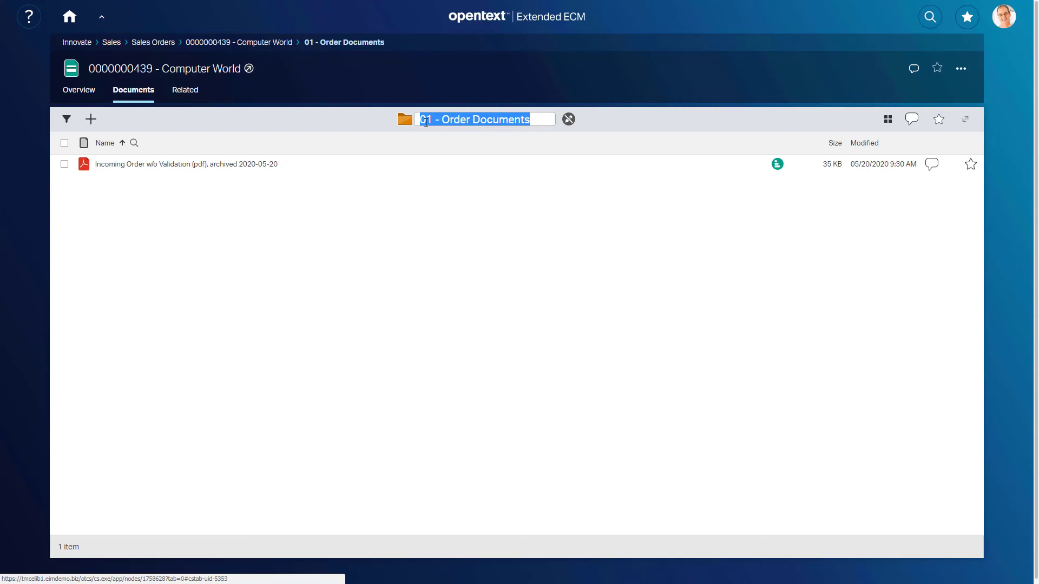
left_click(279, 46)
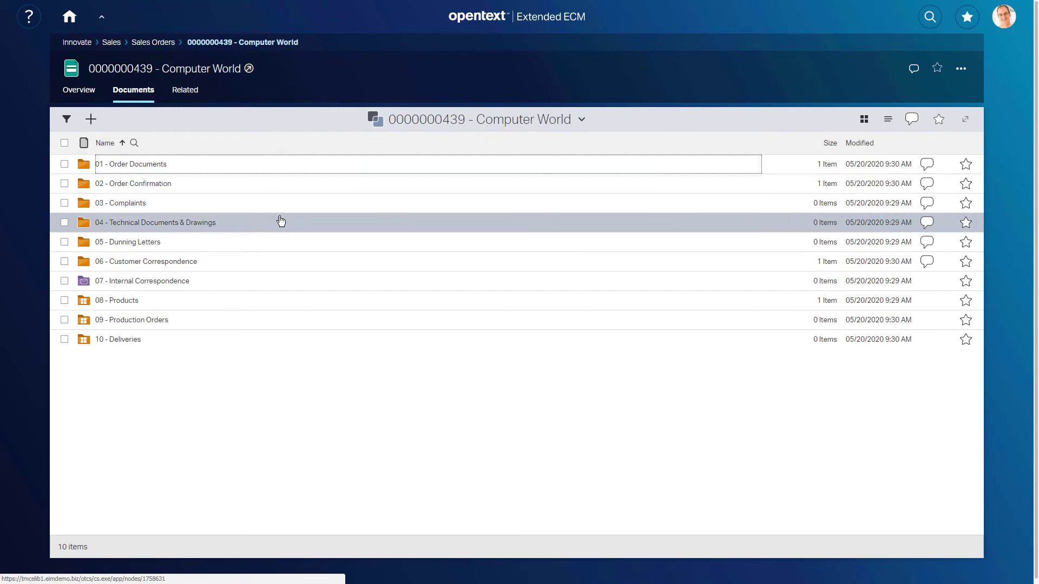
left_click(271, 187)
left_click(271, 184)
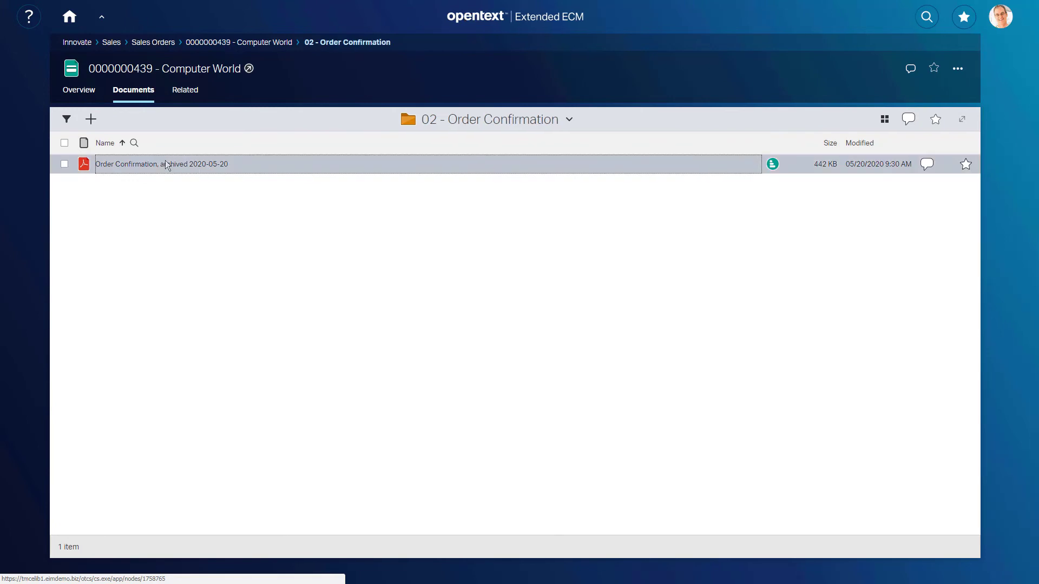
View the archived Order Confirmation 439 PDF, scrolling through its pages
left_click(167, 164)
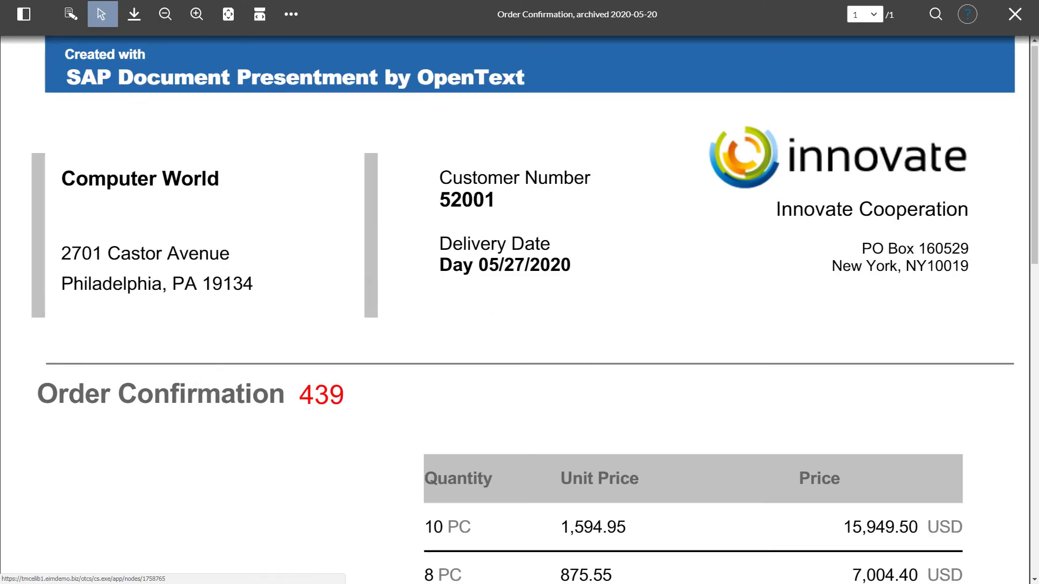
scroll(519, 309, "down", 7)
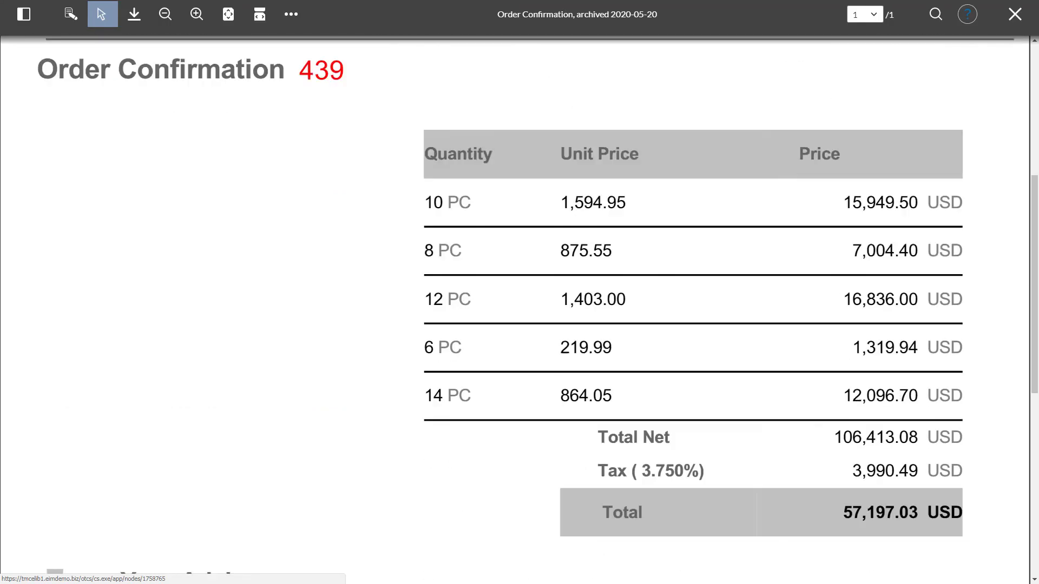
scroll(519, 309, "down", 7)
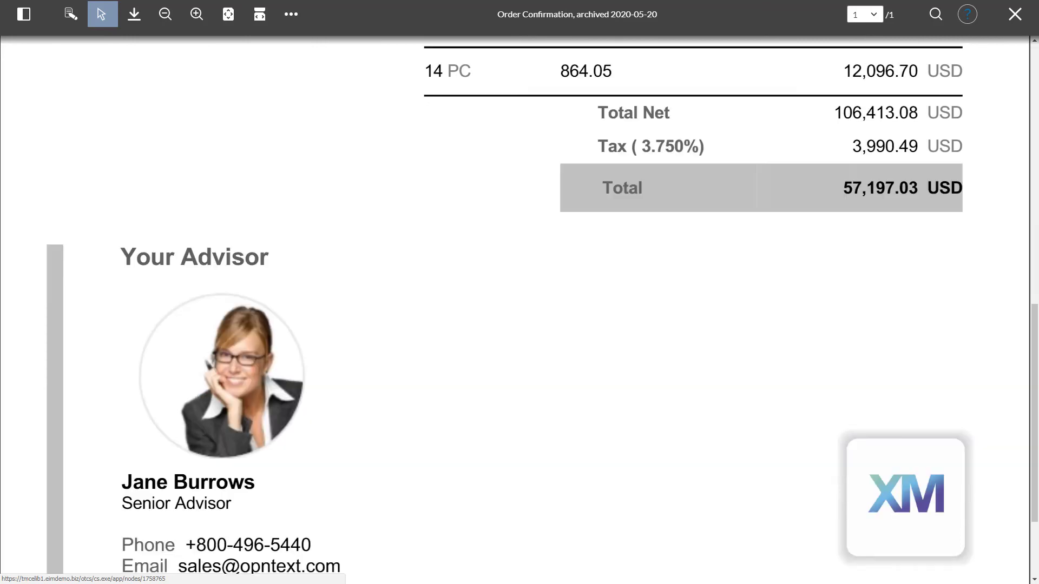
scroll(519, 308, "down", 1)
scroll(519, 308, "up", 9)
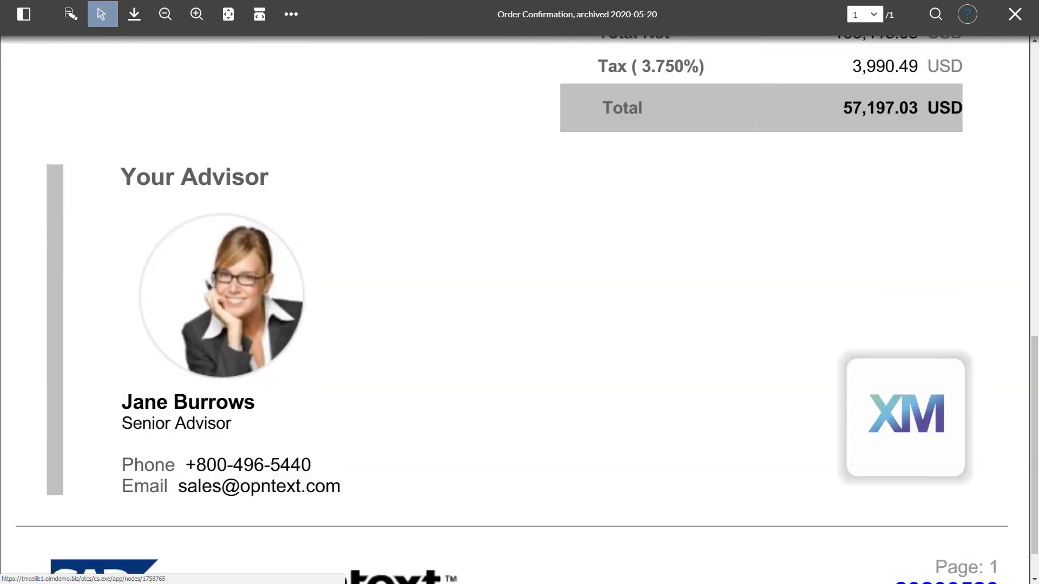
scroll(519, 309, "up", 6)
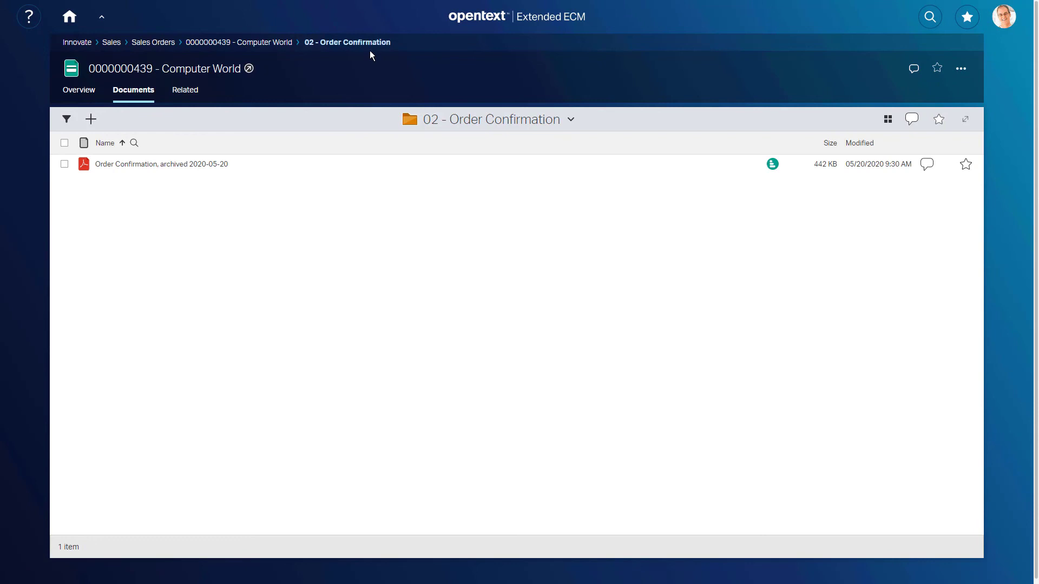
Return to the Home dashboard and browse the full Customers list of about 36 workspaces
left_click(280, 43)
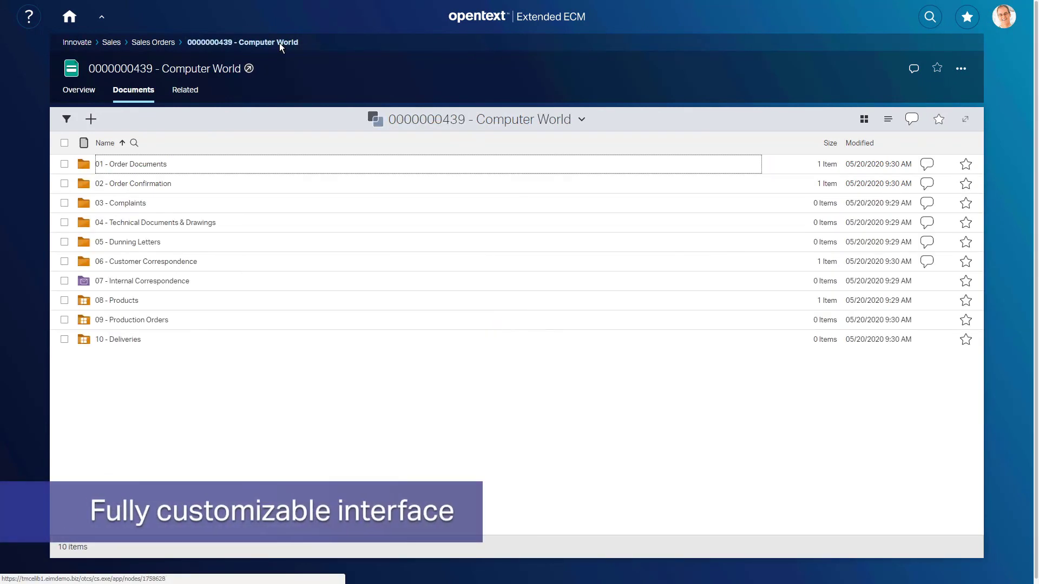
left_click(70, 18)
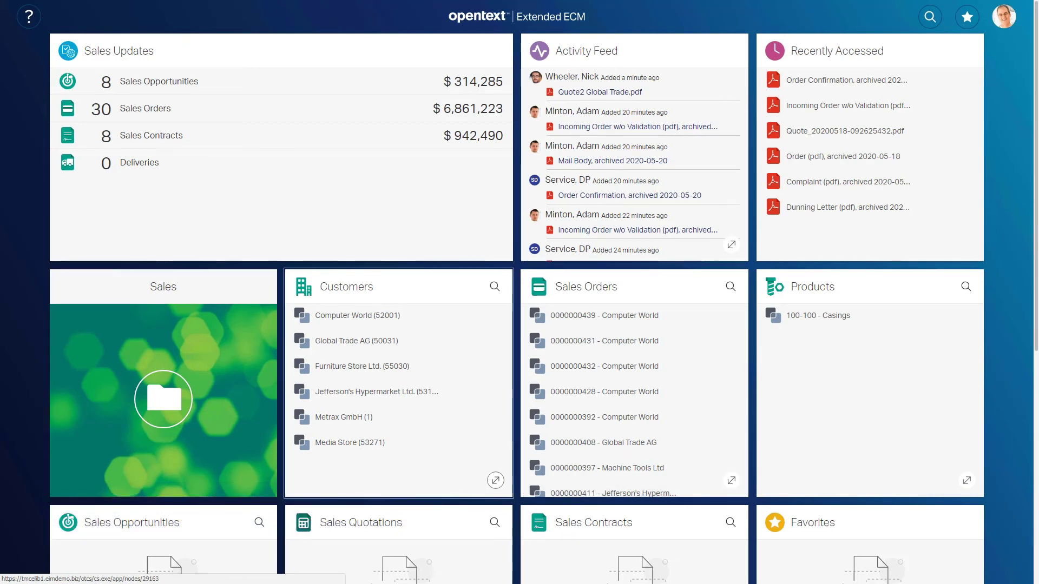
left_click(495, 480)
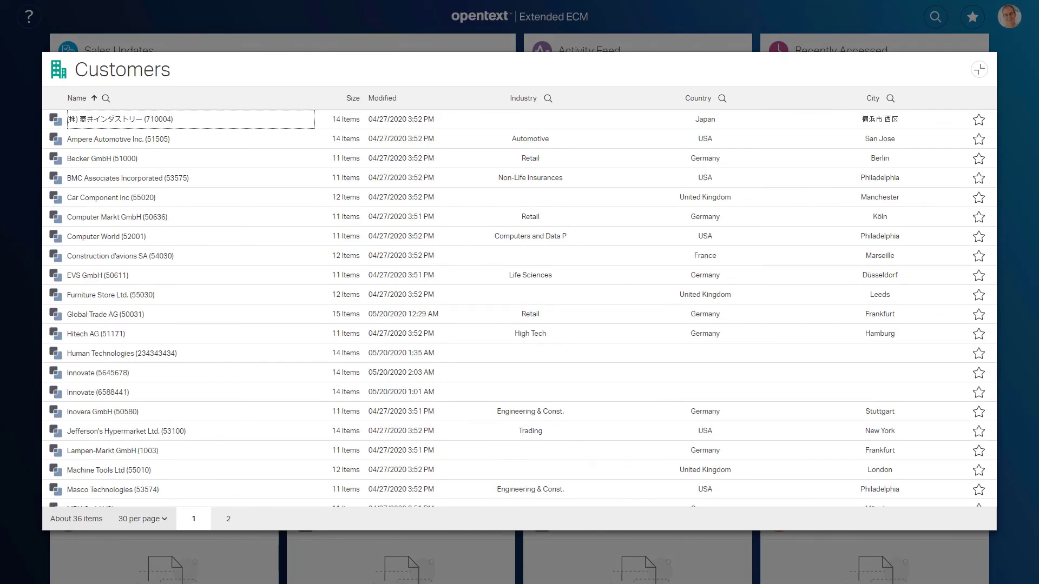
key("Escape")
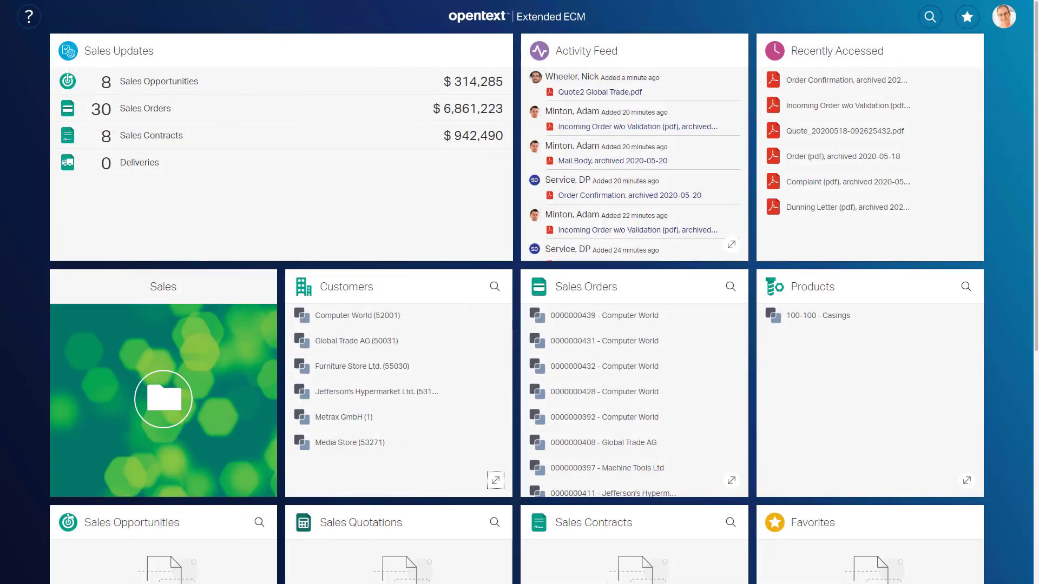
Move focus through the Sales Updates and Sales Orders dashboard tiles
key("Tab")
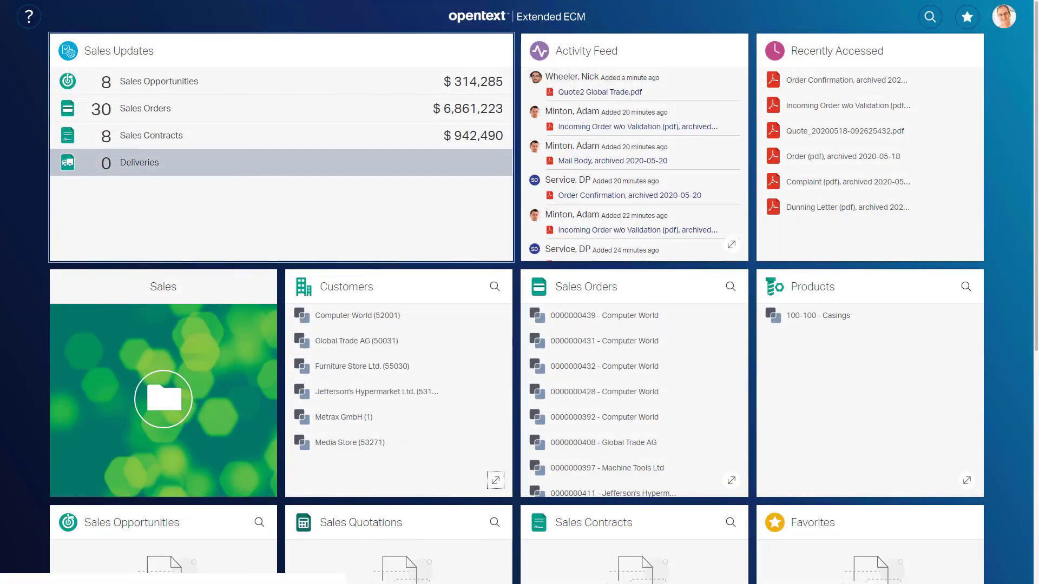
key("Tab")
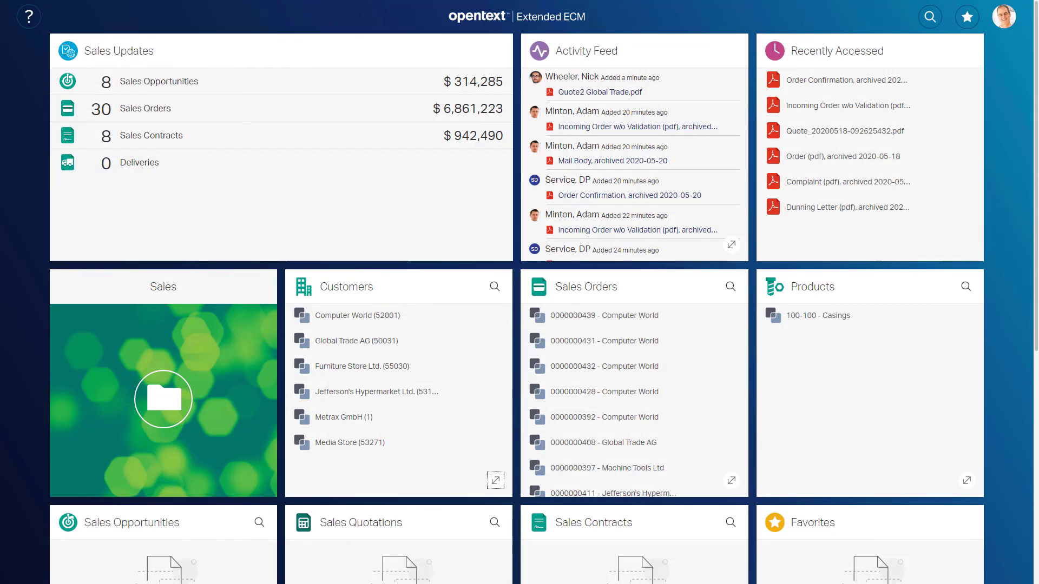
key("Tab")
key("Down")
key("Down")
key("Down")
key("Down")
key("Down")
key("Down")
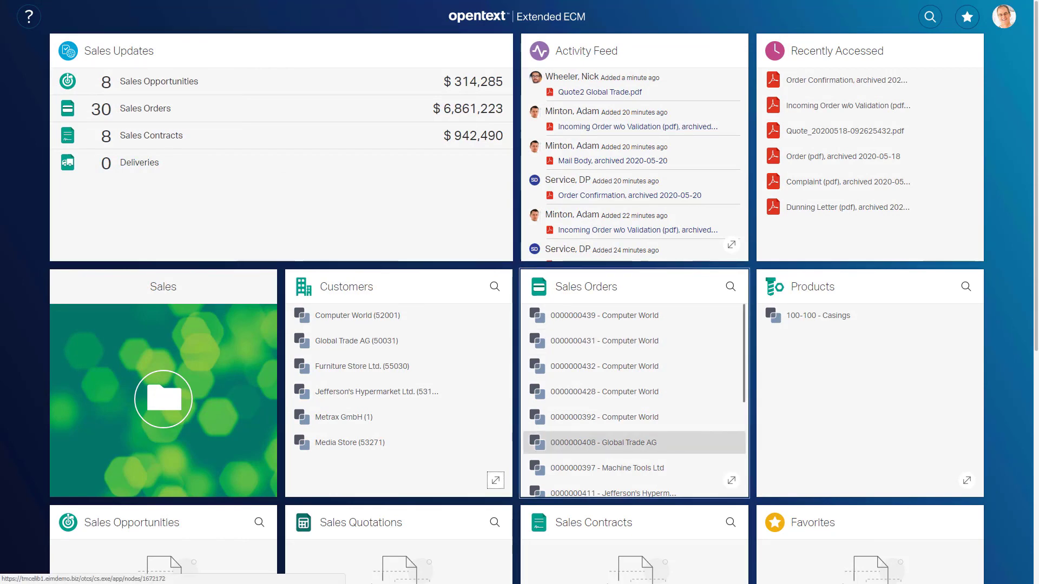